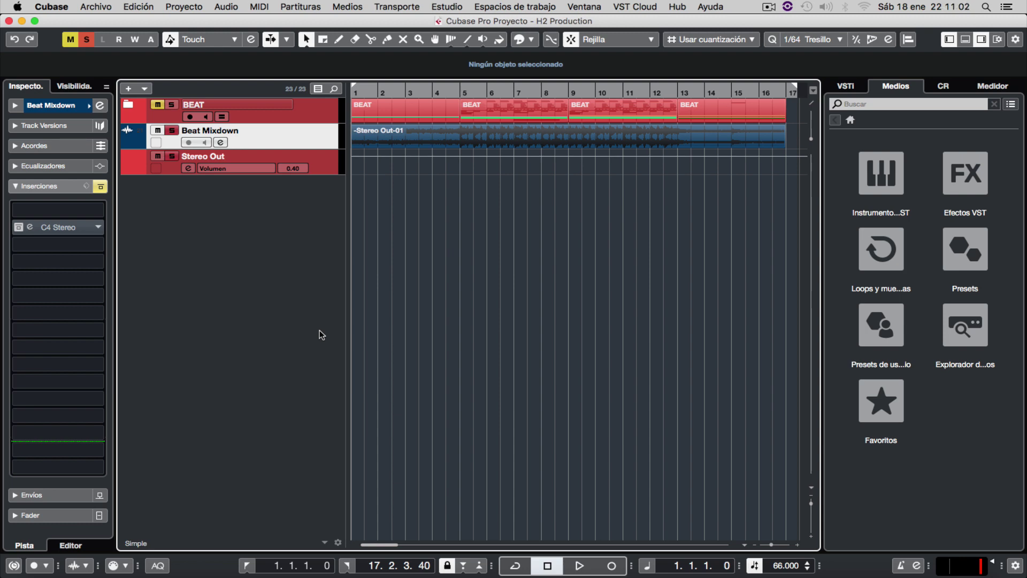
Play the Beat Mixdown through to its end near bar 17, then return the playhead to the project start
{"action": "key", "text": "space"}
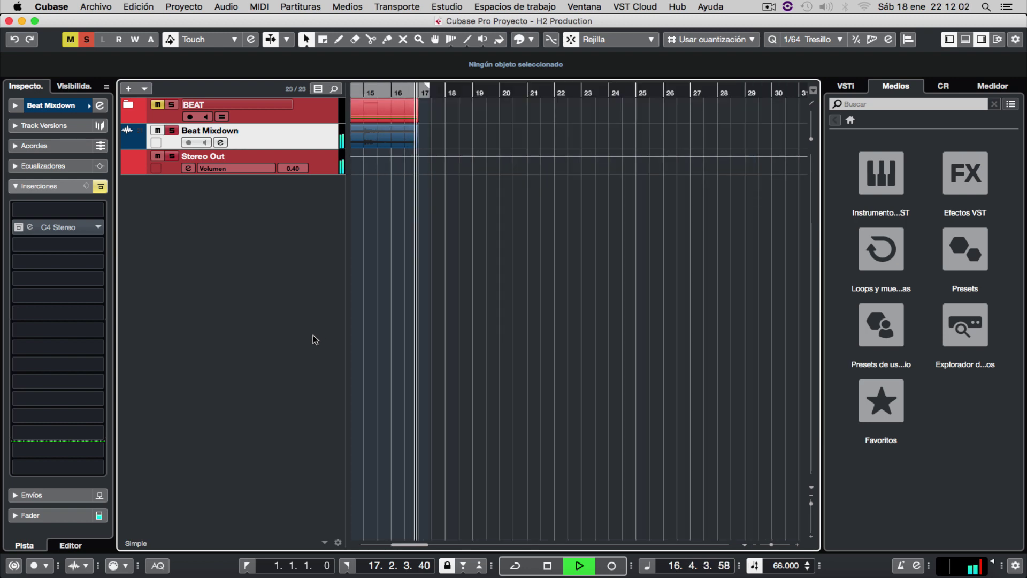
{"action": "key", "text": "space"}
{"action": "left_click", "coordinate": [248, 565]}
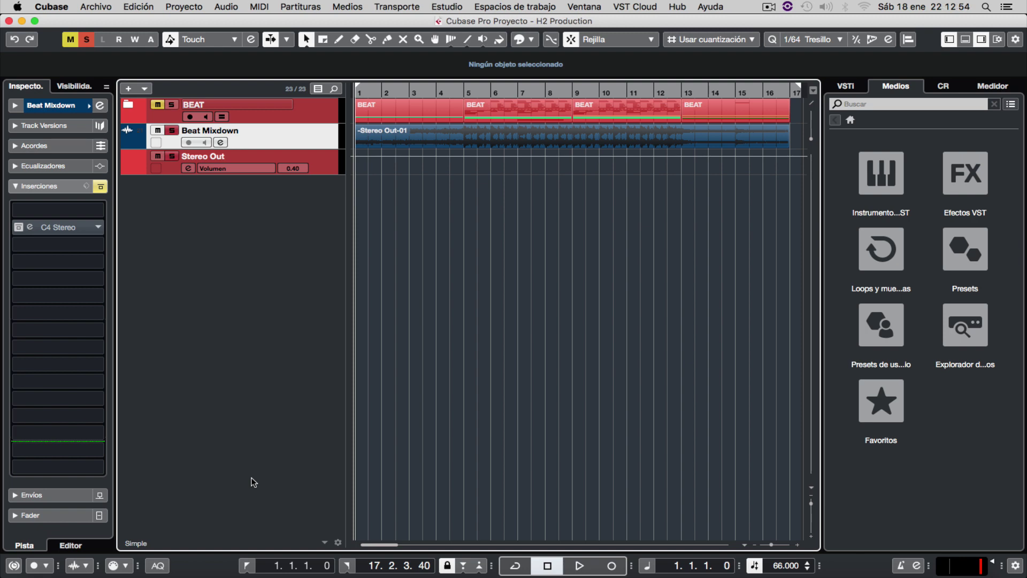
Add 30 stereo audio tracks routed to Stereo Out below the Stereo Out track
{"action": "left_click", "coordinate": [323, 158]}
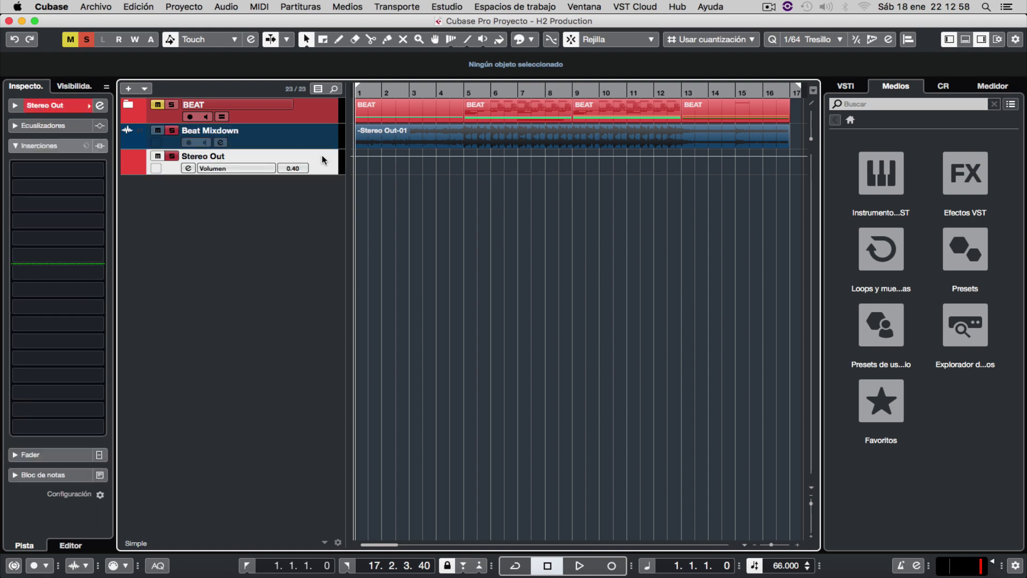
{"action": "double_click", "coordinate": [323, 159]}
{"action": "left_click", "coordinate": [431, 133]}
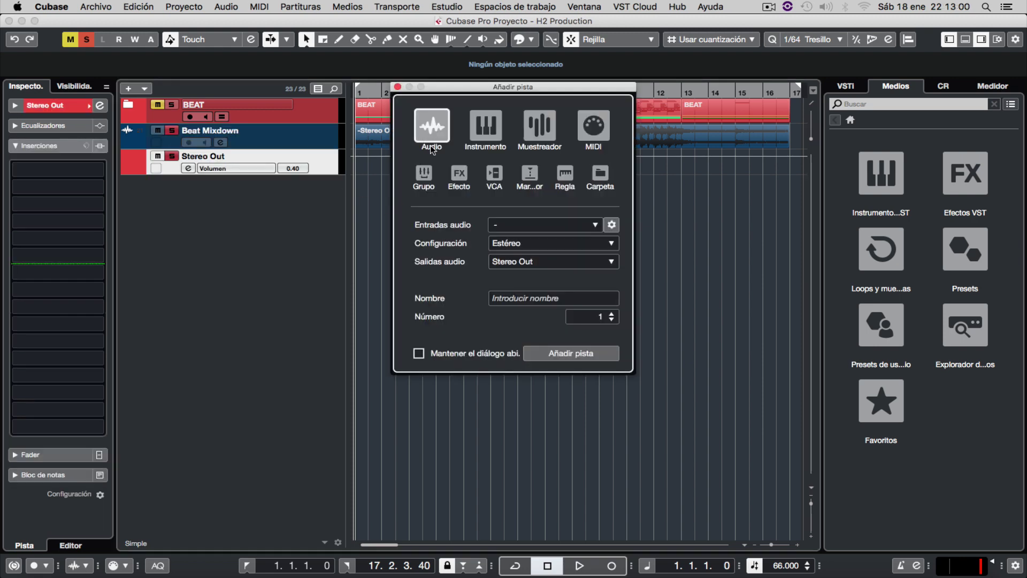
{"action": "left_click", "coordinate": [611, 313]}
{"action": "left_click", "coordinate": [612, 313]}
{"action": "left_click", "coordinate": [601, 316]}
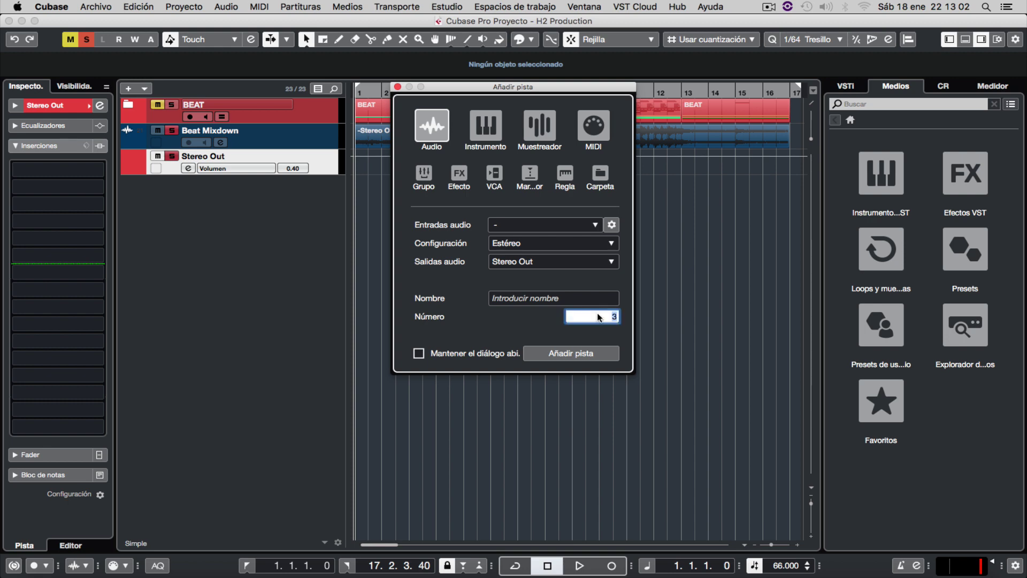
{"action": "type", "text": "30"}
{"action": "left_click", "coordinate": [574, 353]}
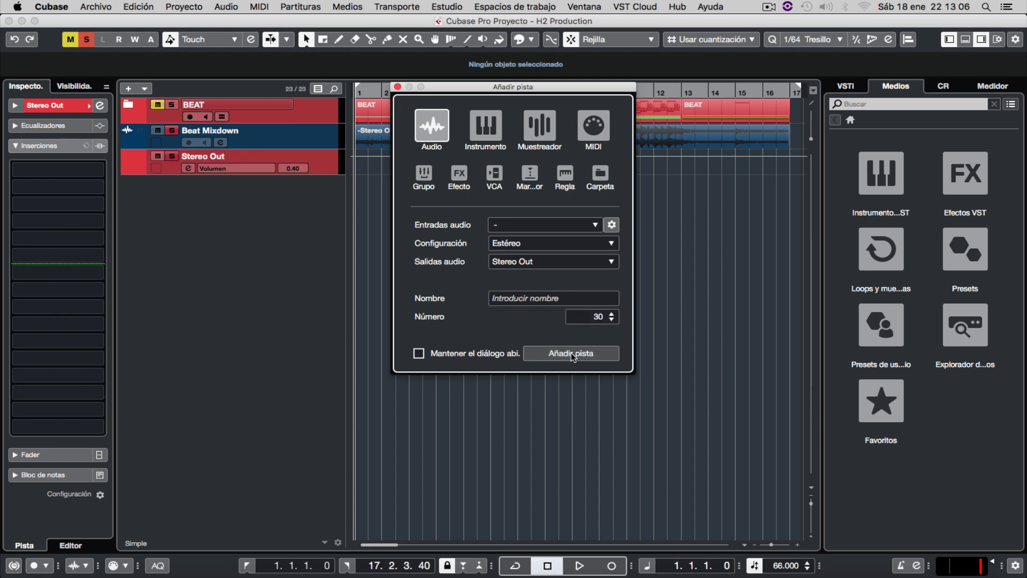
{"action": "scroll", "coordinate": [471, 345], "scroll_direction": "down", "scroll_amount": 5}
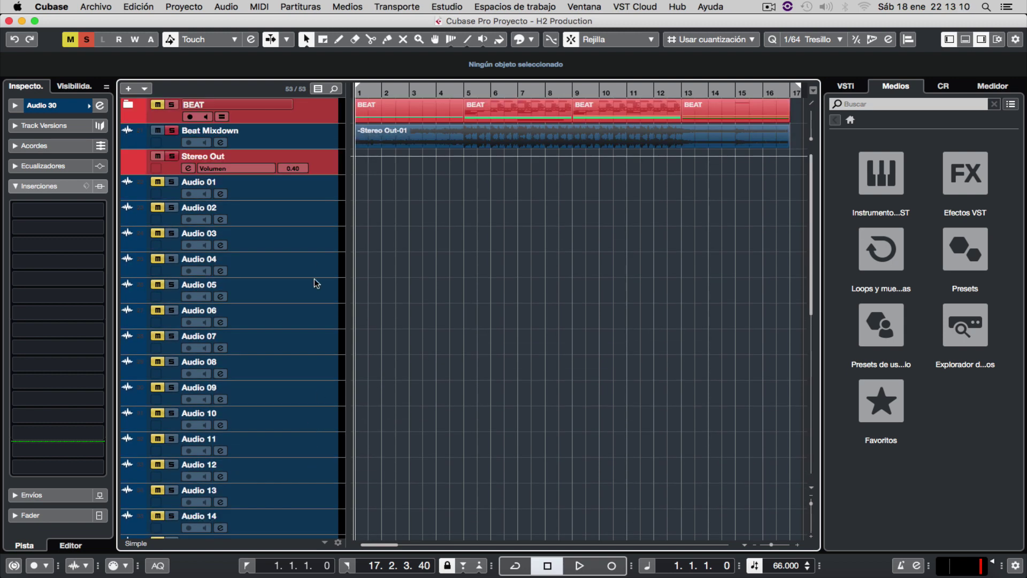
Move the Beat Mixdown track below the Stereo Out track, directly above Audio 01
{"action": "left_click", "coordinate": [302, 140]}
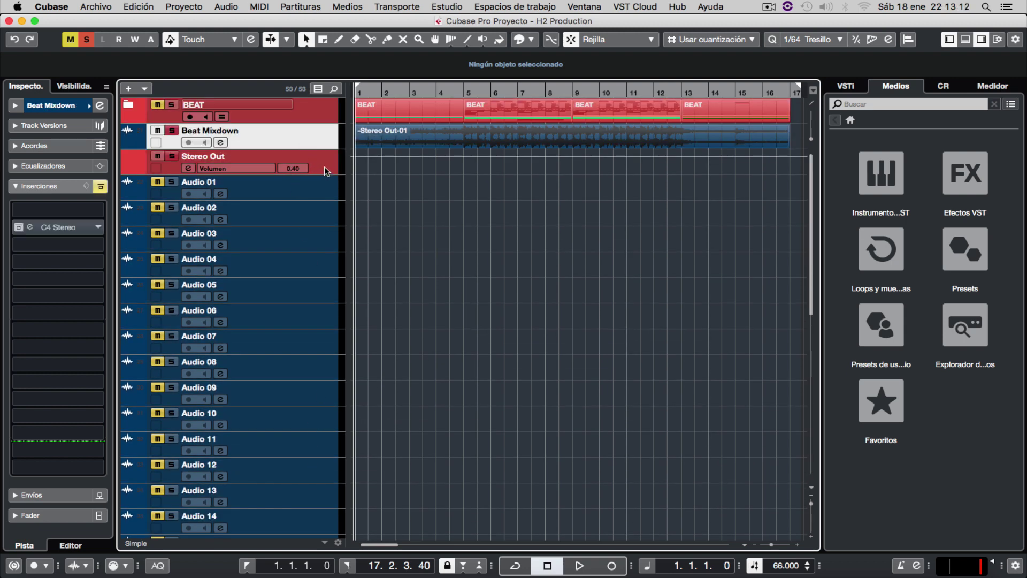
{"action": "left_click_drag", "start_coordinate": [311, 131], "coordinate": [316, 159]}
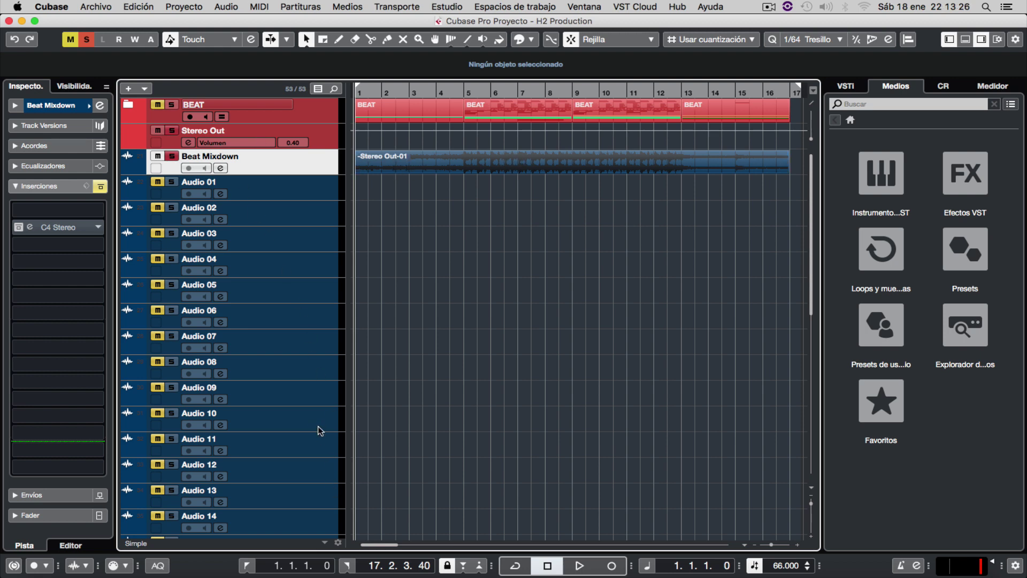
{"action": "scroll", "coordinate": [322, 431], "scroll_direction": "down", "scroll_amount": 10}
{"action": "scroll", "coordinate": [332, 396], "scroll_direction": "up", "scroll_amount": 10}
{"action": "scroll", "coordinate": [328, 371], "scroll_direction": "down", "scroll_amount": 10}
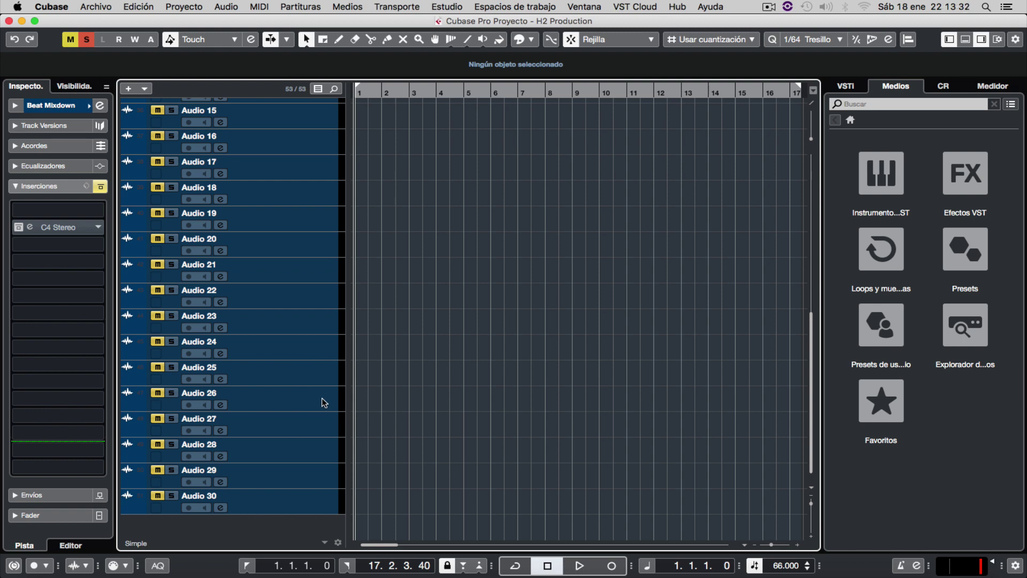
{"action": "scroll", "coordinate": [324, 403], "scroll_direction": "up", "scroll_amount": 10}
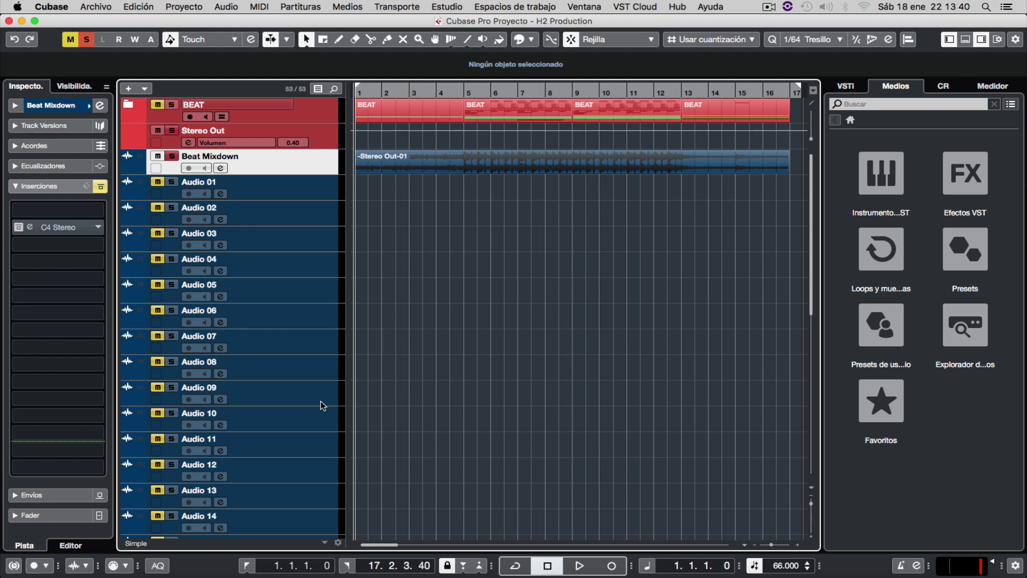
Play the Beat Mixdown while comparing its C4 Stereo insert active and bypassed, leaving the effect bypassed and its window closed
{"action": "left_click", "coordinate": [434, 162]}
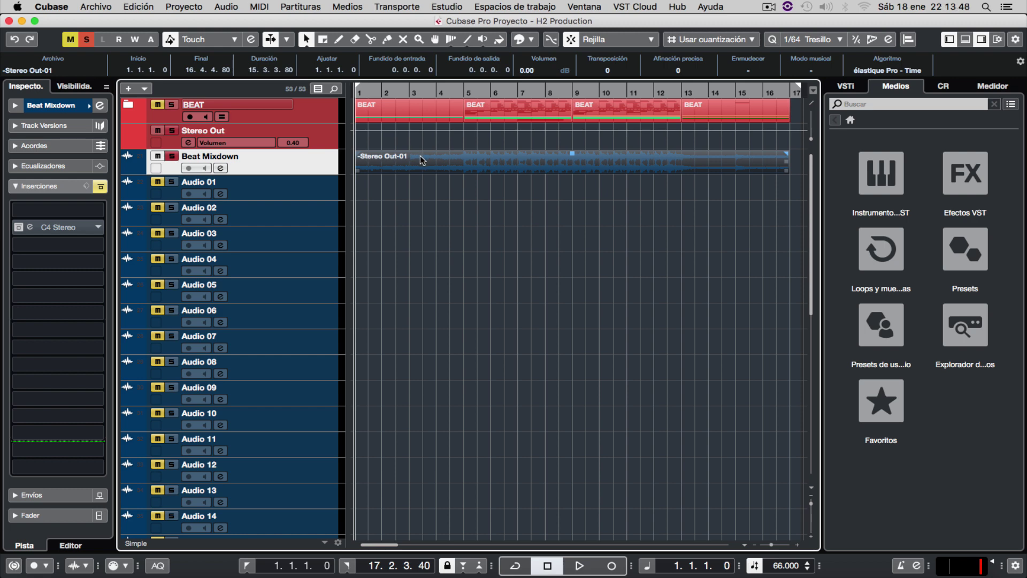
{"action": "left_click", "coordinate": [67, 228]}
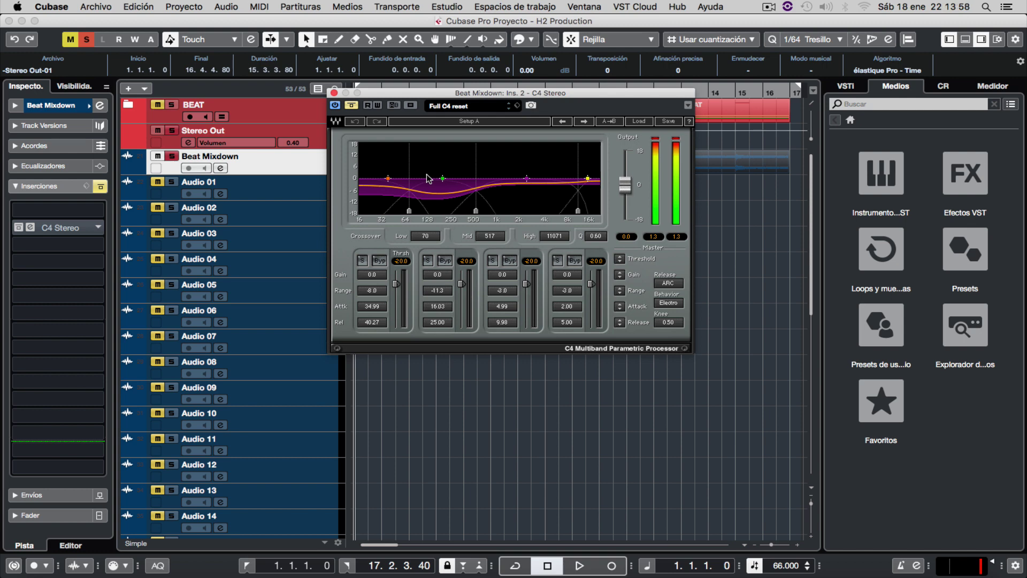
{"action": "left_click", "coordinate": [354, 107]}
{"action": "key", "text": "space"}
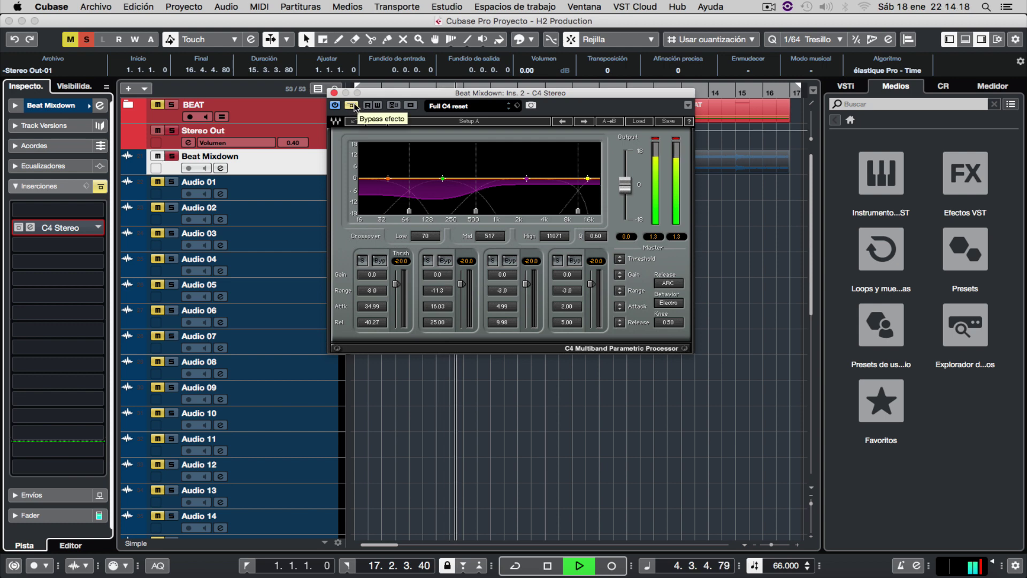
{"action": "left_click", "coordinate": [352, 105]}
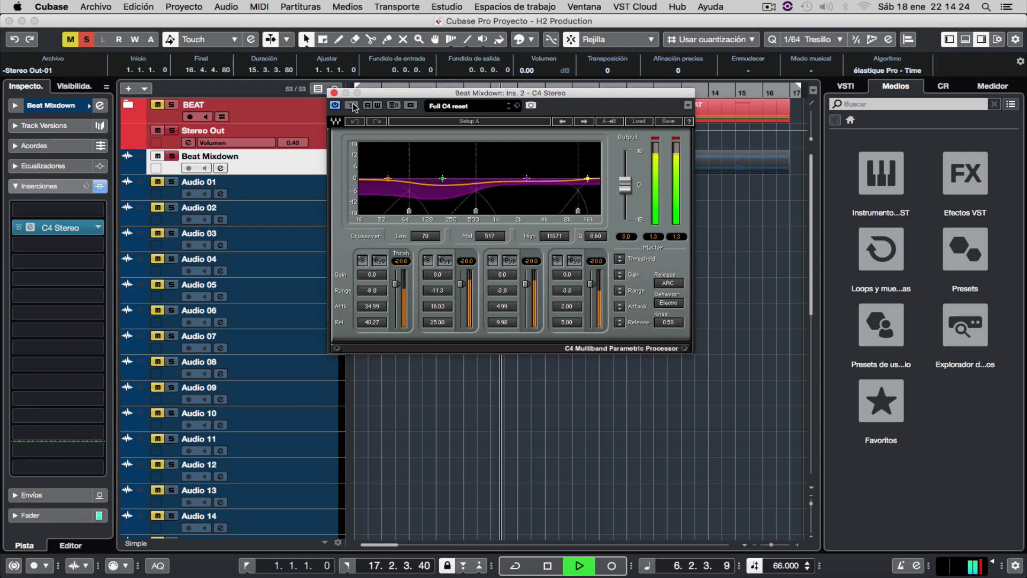
{"action": "left_click", "coordinate": [353, 105]}
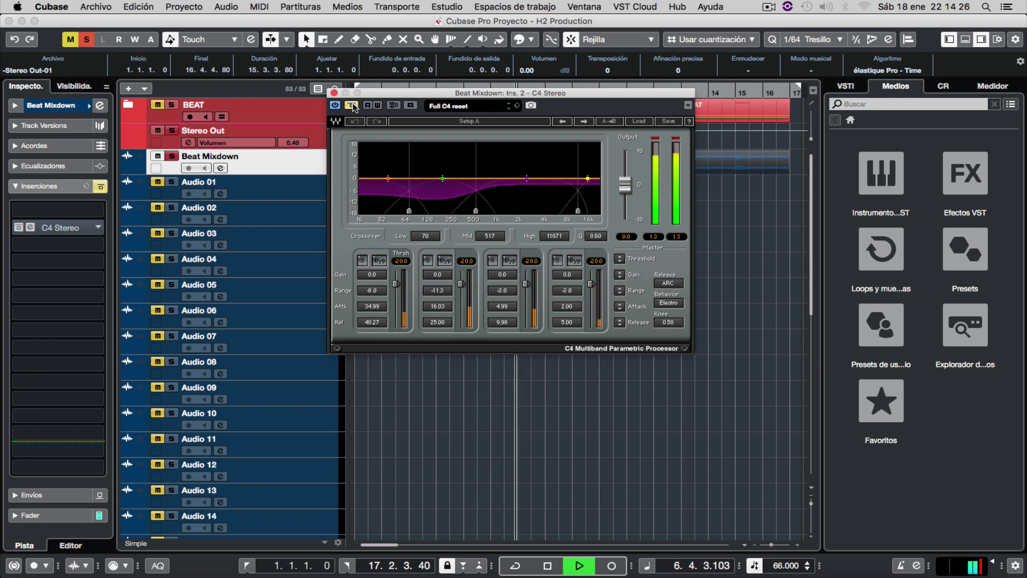
{"action": "left_click", "coordinate": [353, 106]}
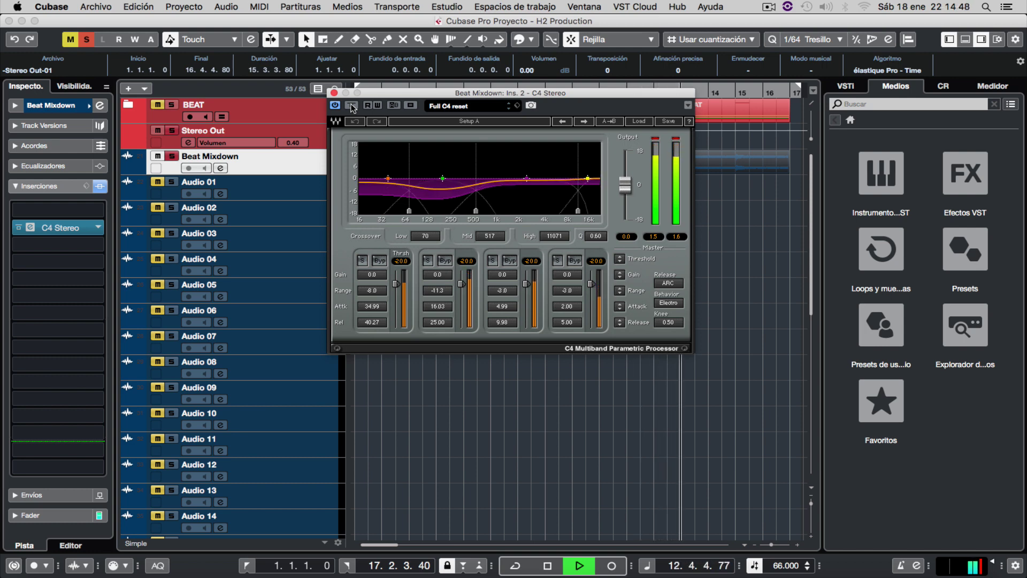
{"action": "left_click", "coordinate": [351, 106]}
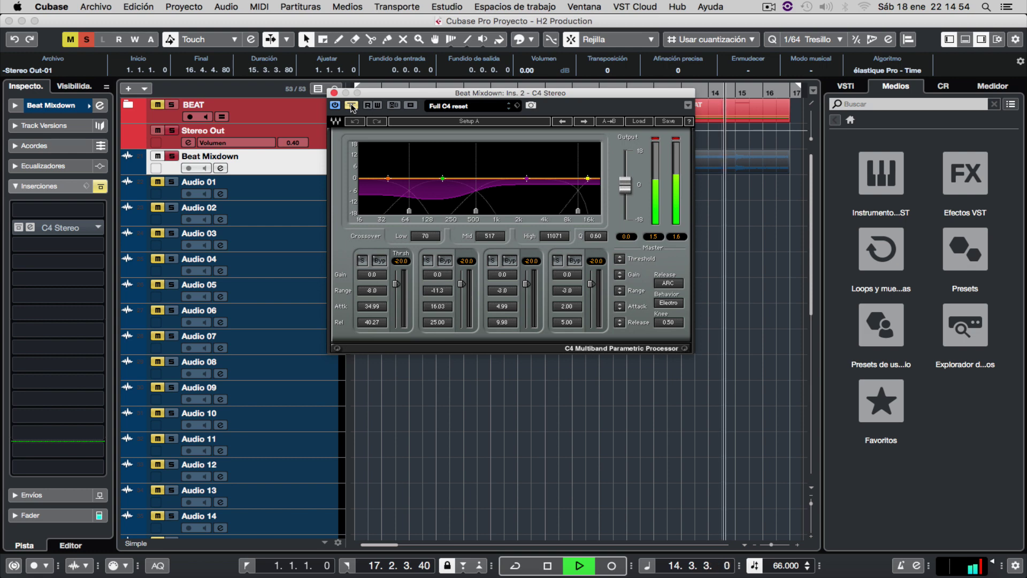
{"action": "left_click", "coordinate": [351, 106]}
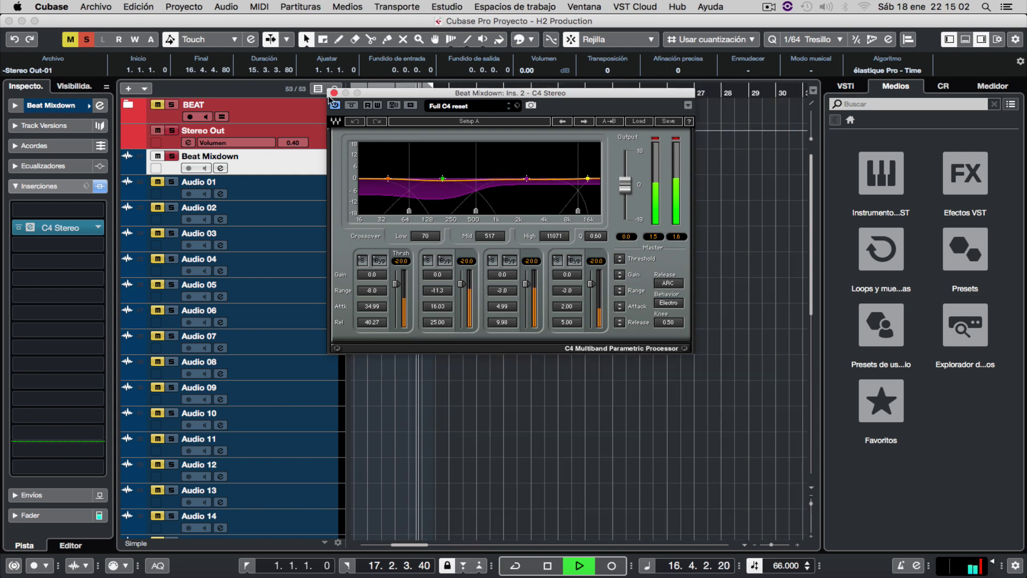
{"action": "key", "text": "space"}
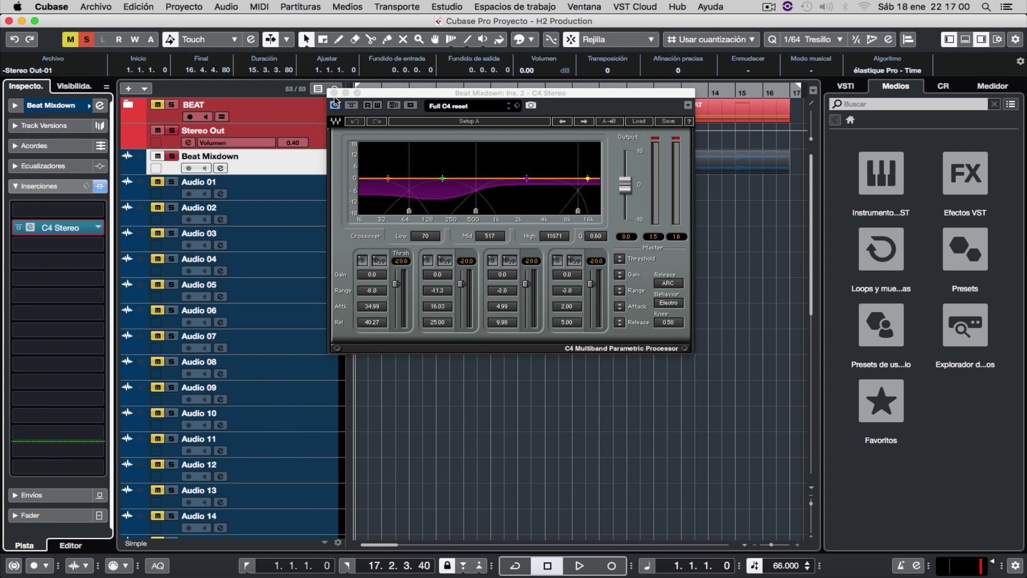
{"action": "left_click", "coordinate": [352, 107]}
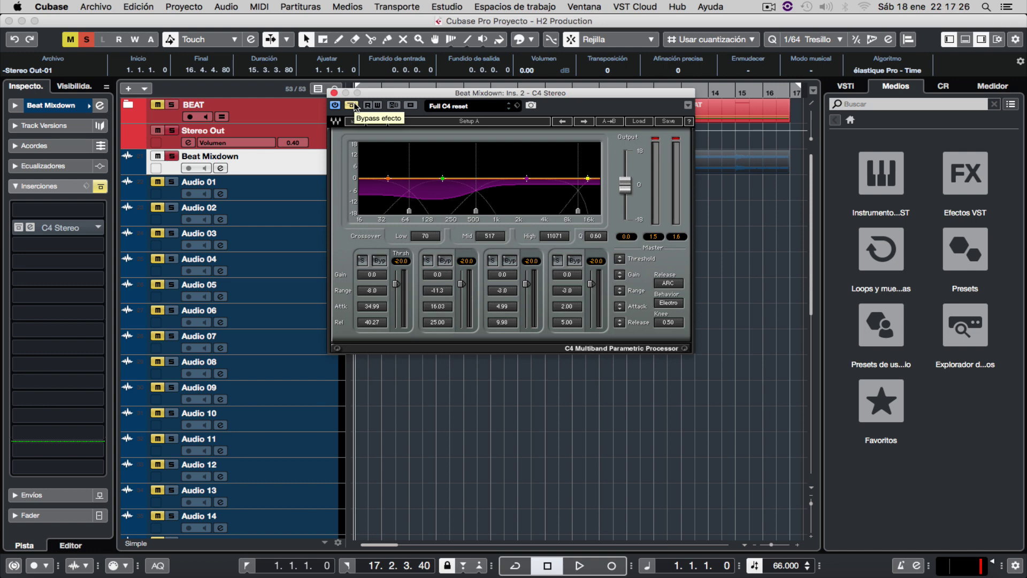
{"action": "left_click", "coordinate": [334, 93]}
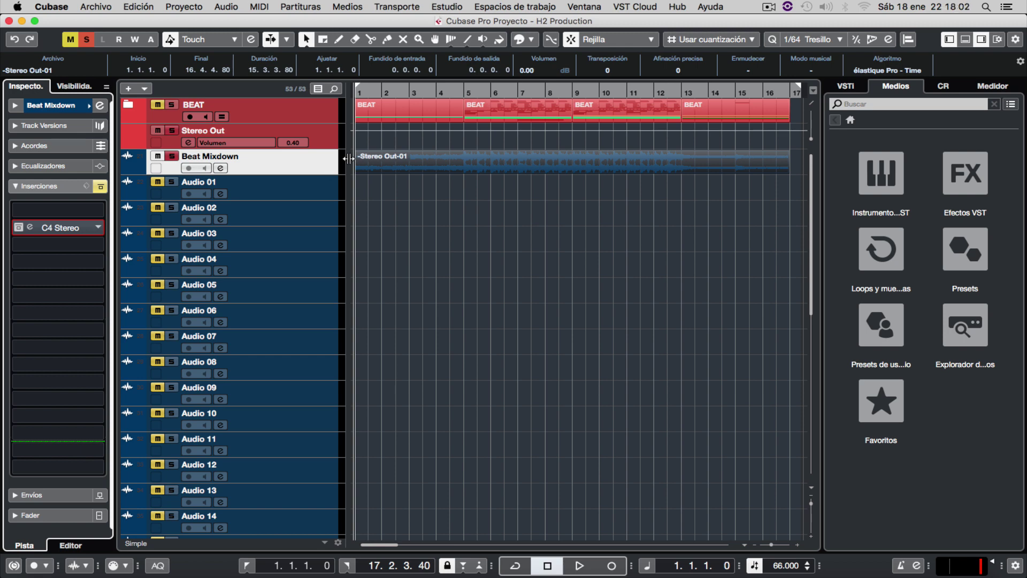
Expand the BEAT folder and review its drum, loop, FX and group tracks down to Beat Mixdown
{"action": "left_click", "coordinate": [128, 106]}
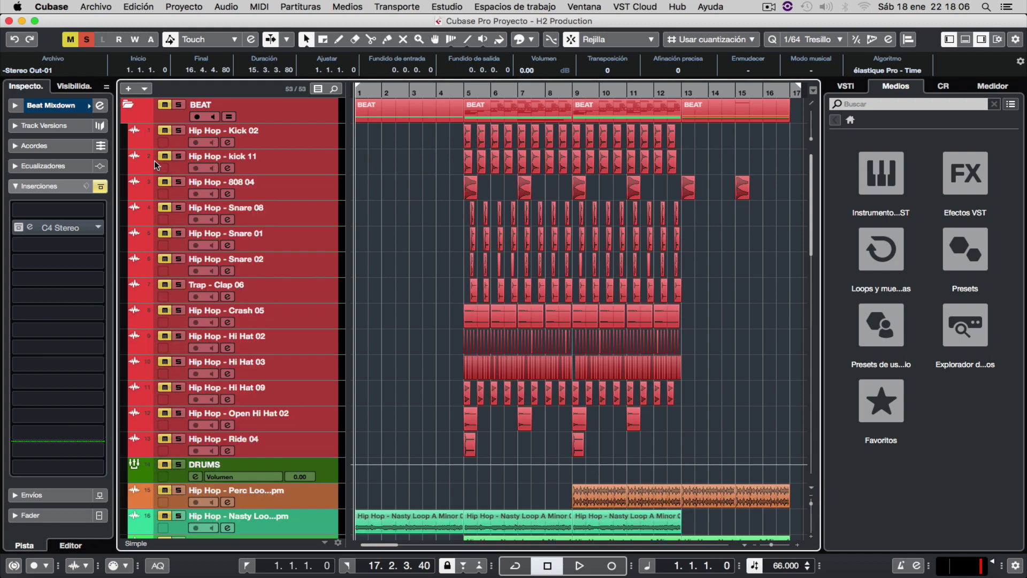
{"action": "scroll", "coordinate": [161, 166], "scroll_direction": "down", "scroll_amount": 5}
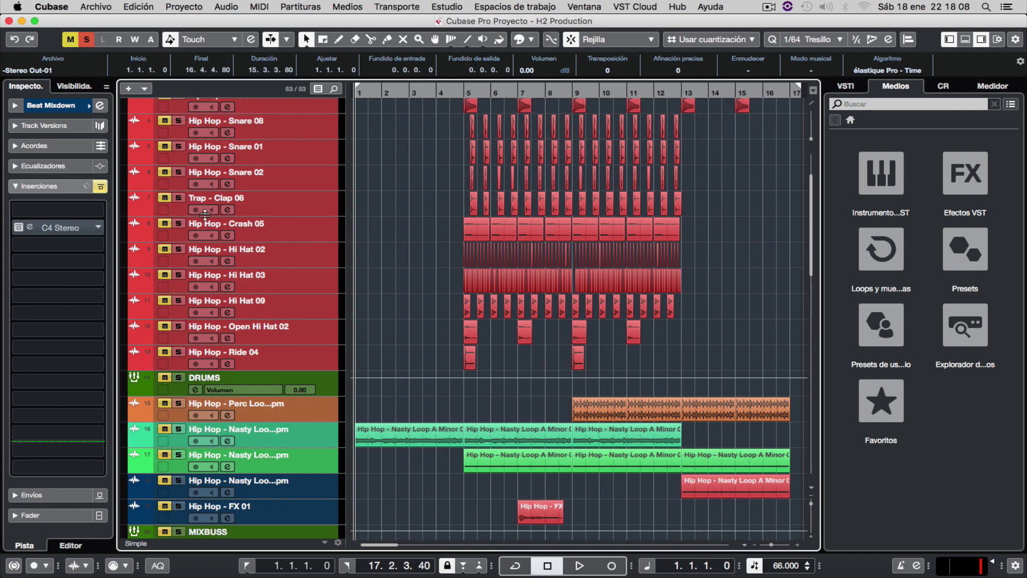
{"action": "scroll", "coordinate": [203, 214], "scroll_direction": "up", "scroll_amount": 2}
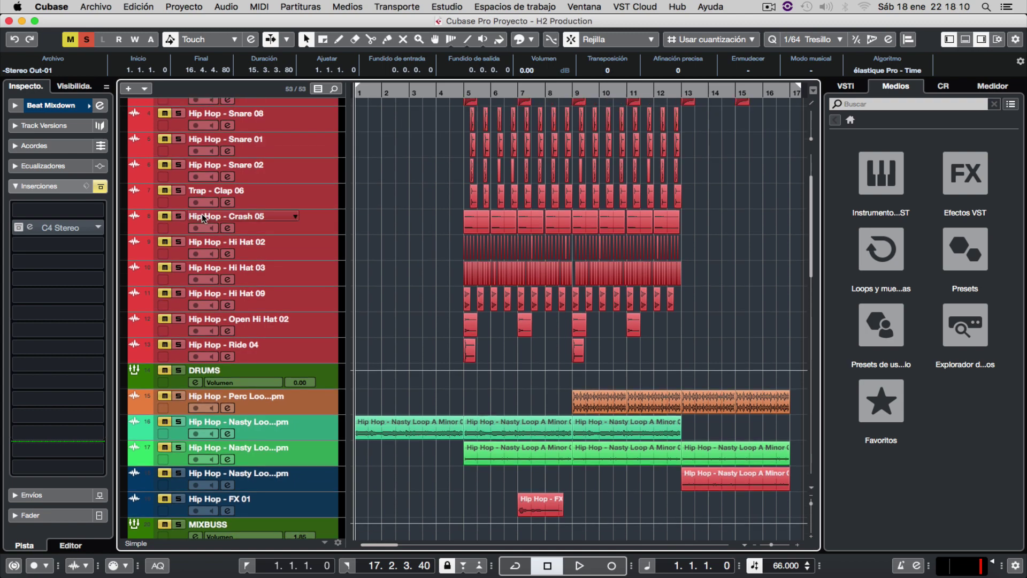
{"action": "scroll", "coordinate": [201, 213], "scroll_direction": "up", "scroll_amount": 1}
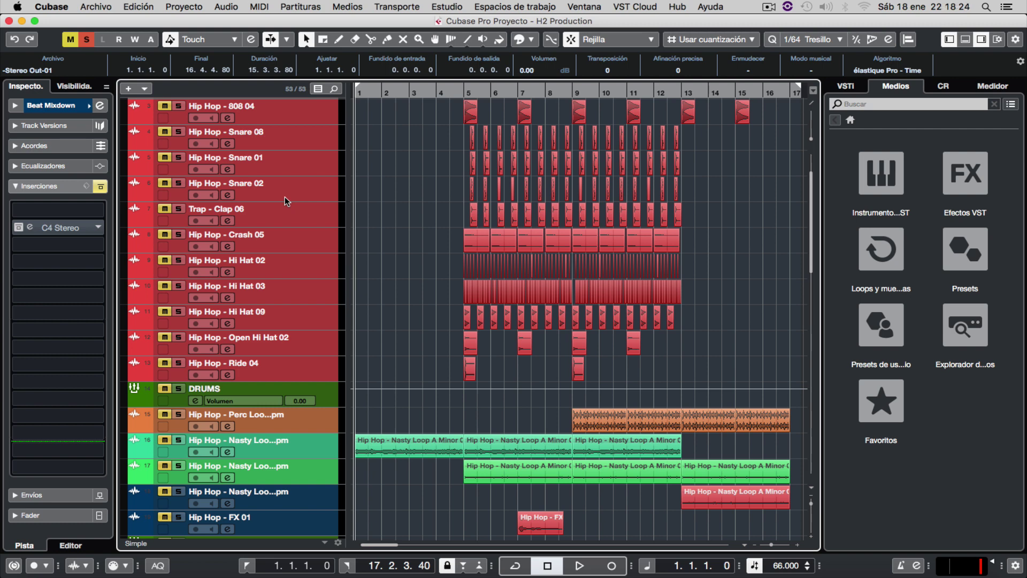
{"action": "scroll", "coordinate": [285, 198], "scroll_direction": "down", "scroll_amount": 3}
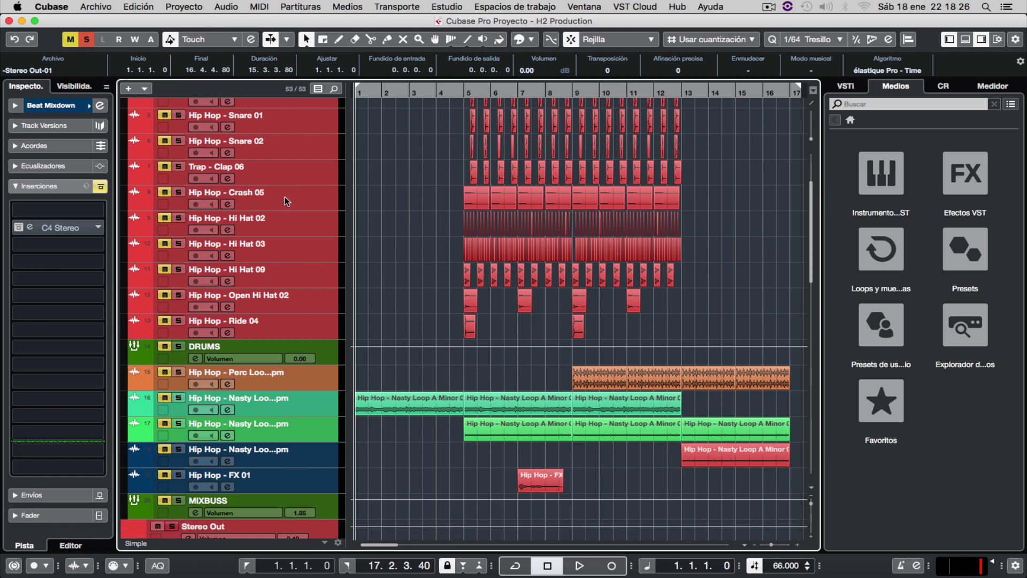
{"action": "scroll", "coordinate": [285, 197], "scroll_direction": "down", "scroll_amount": 1}
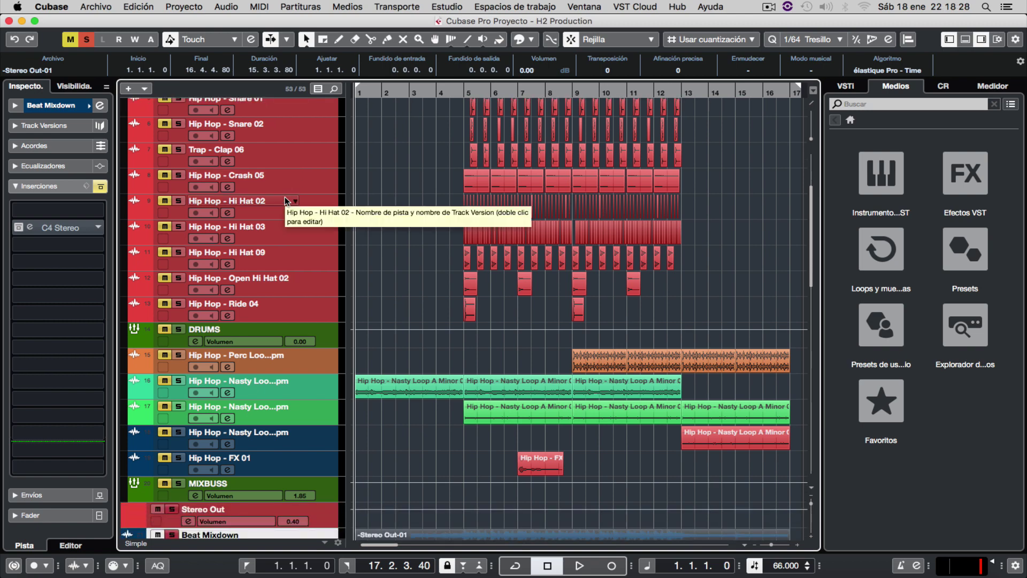
{"action": "scroll", "coordinate": [284, 197], "scroll_direction": "down", "scroll_amount": 8}
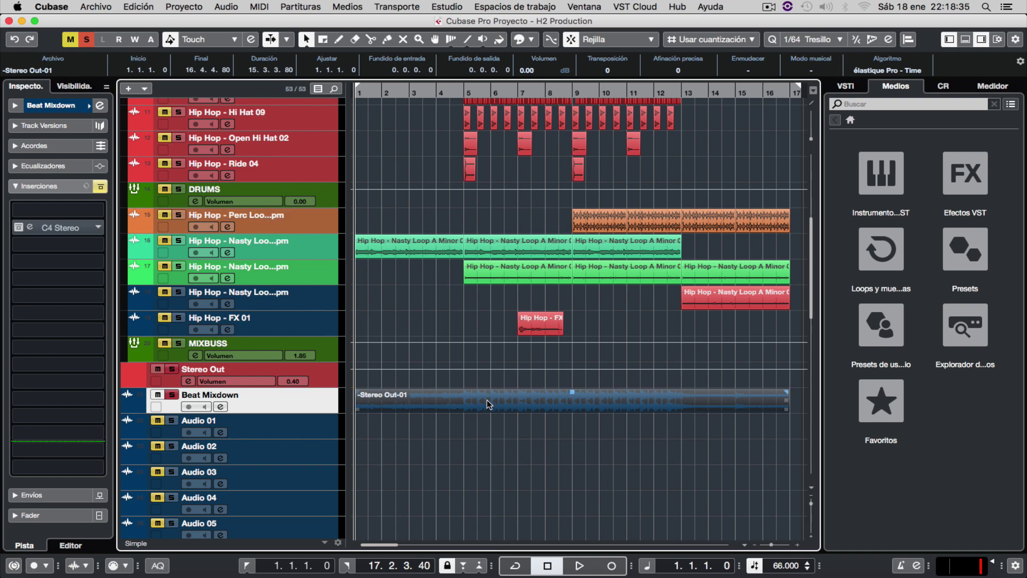
Colour the tracks Audio 01 through Audio 30 purple-magenta, leaving the Beat Mixdown event's colour out of the change
{"action": "scroll", "coordinate": [337, 428], "scroll_direction": "down", "scroll_amount": 20}
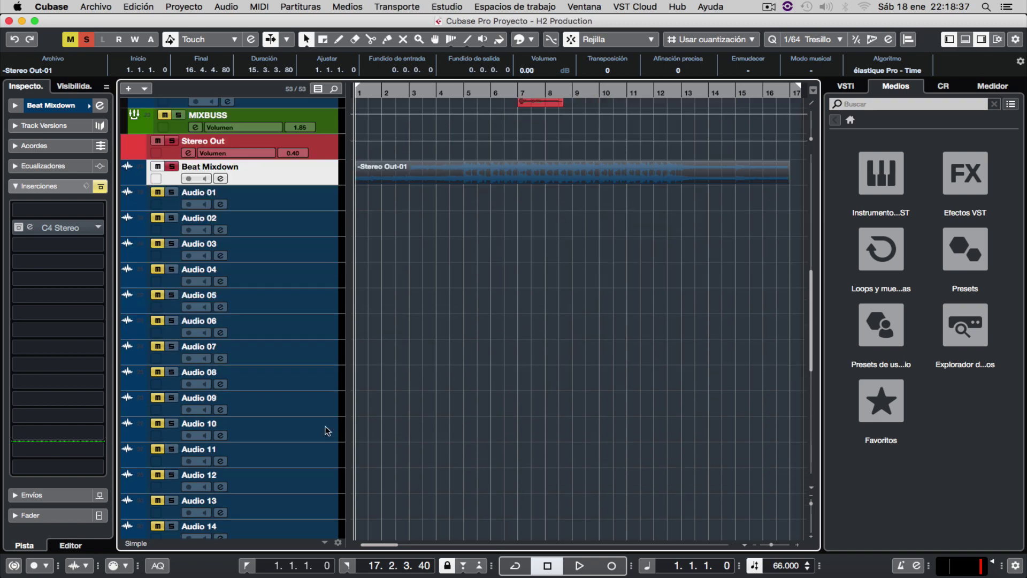
{"action": "left_click", "coordinate": [330, 491]}
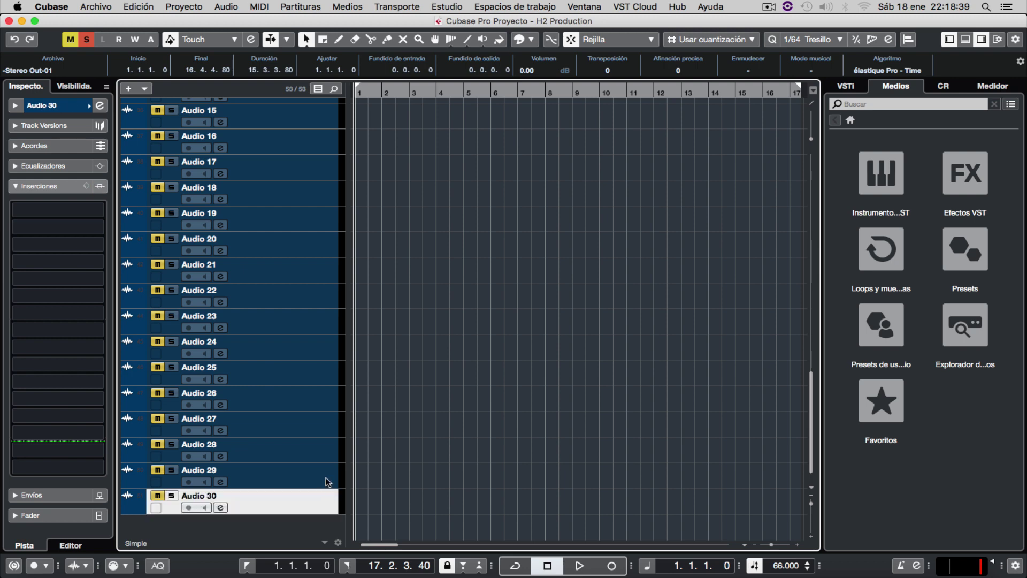
{"action": "scroll", "coordinate": [322, 428], "scroll_direction": "up", "scroll_amount": 20}
{"action": "left_click", "coordinate": [320, 184], "text": "shift"}
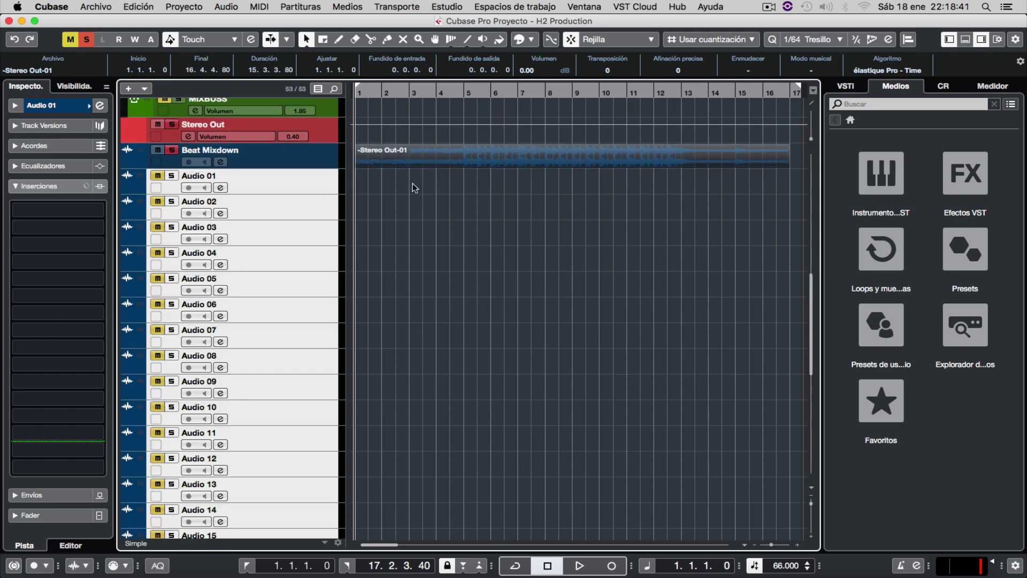
{"action": "left_click", "coordinate": [413, 184]}
{"action": "left_click", "coordinate": [531, 39]}
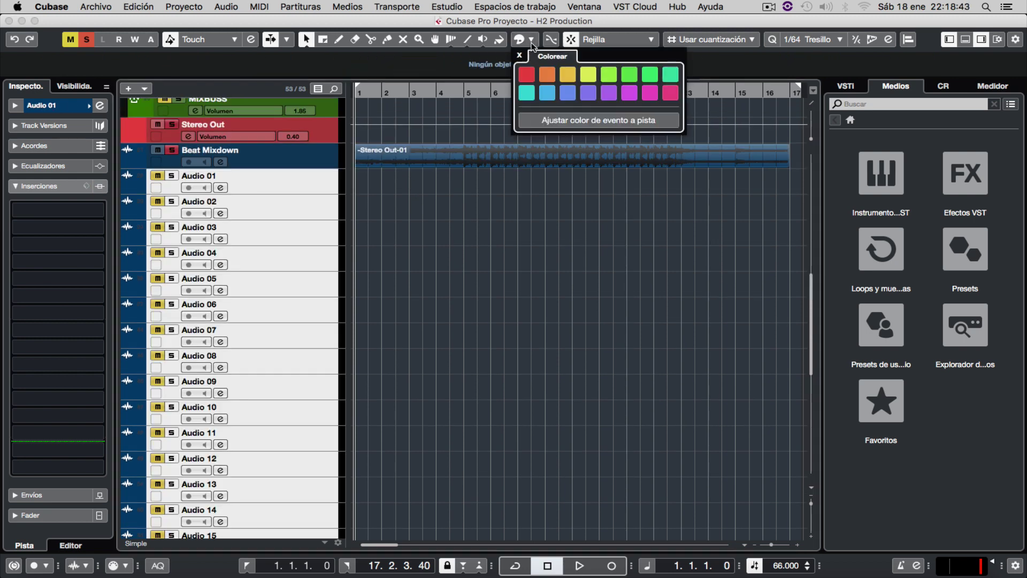
{"action": "left_click", "coordinate": [628, 93]}
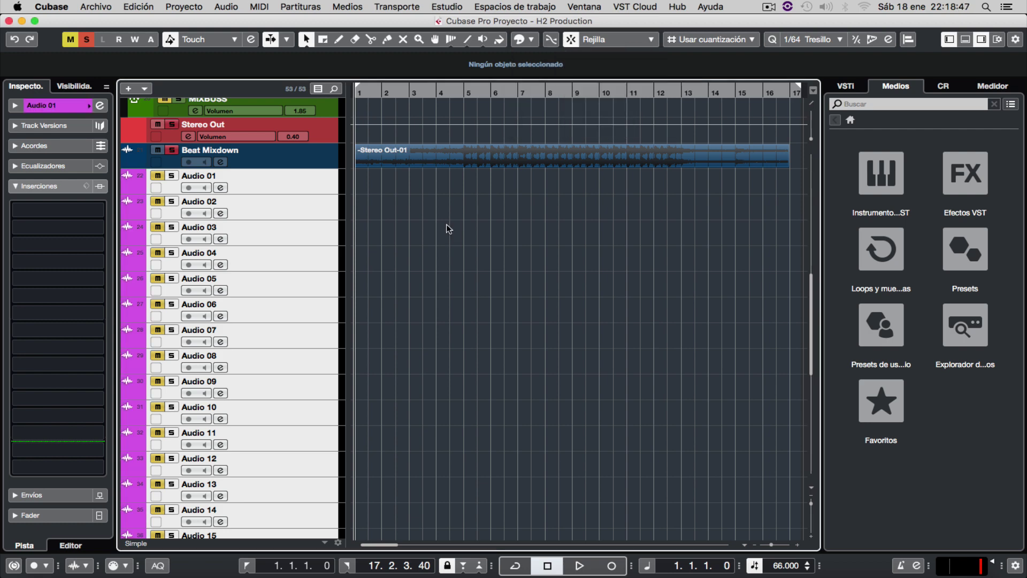
{"action": "scroll", "coordinate": [446, 224], "scroll_direction": "down", "scroll_amount": 8}
{"action": "scroll", "coordinate": [446, 224], "scroll_direction": "up", "scroll_amount": 5}
{"action": "scroll", "coordinate": [445, 222], "scroll_direction": "up", "scroll_amount": 15}
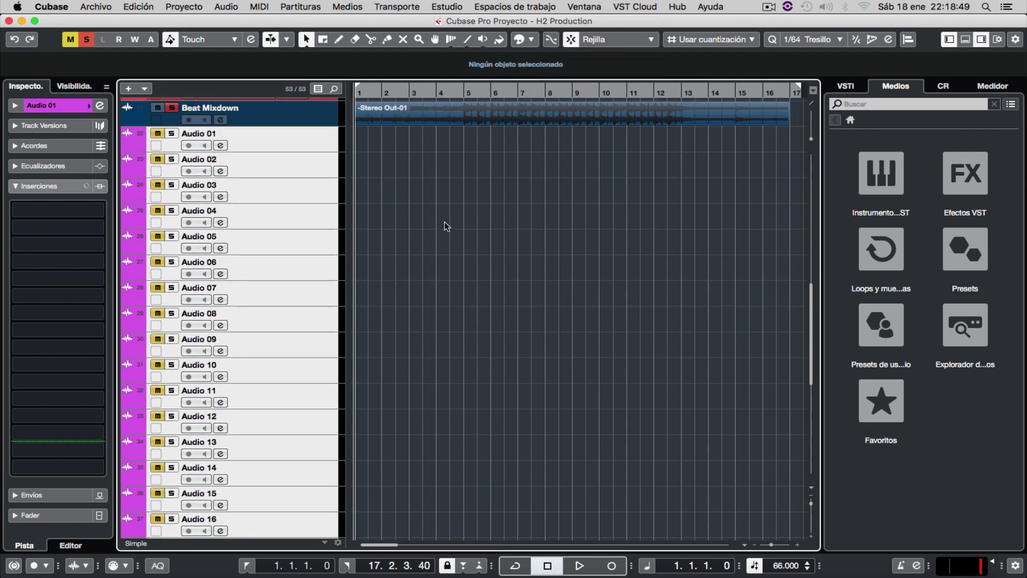
Review the whole track list, from the BEAT folder through Beat Mixdown to Audio 30 and back
{"action": "scroll", "coordinate": [484, 375], "scroll_direction": "up", "scroll_amount": 8}
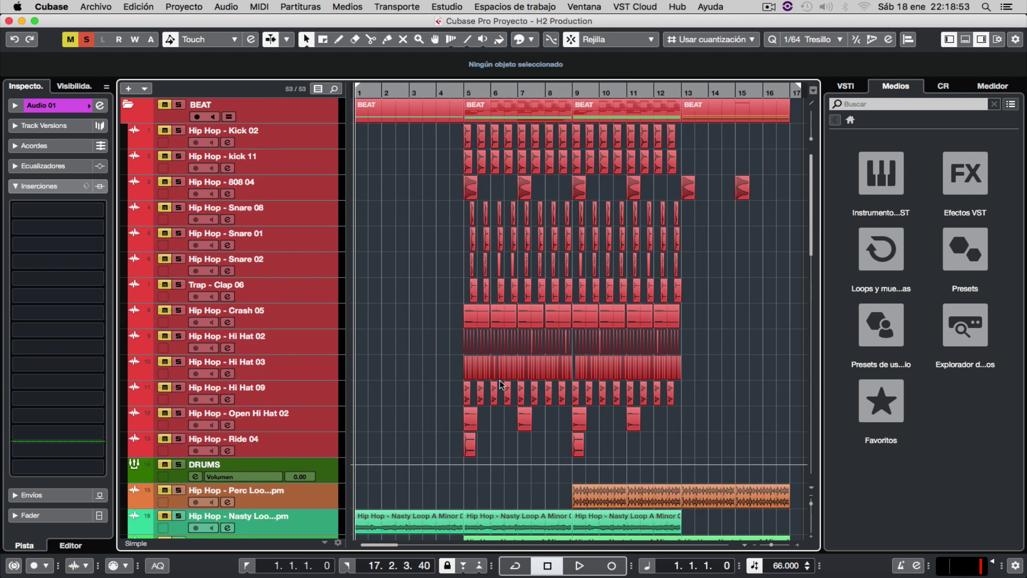
{"action": "scroll", "coordinate": [500, 380], "scroll_direction": "down", "scroll_amount": 4}
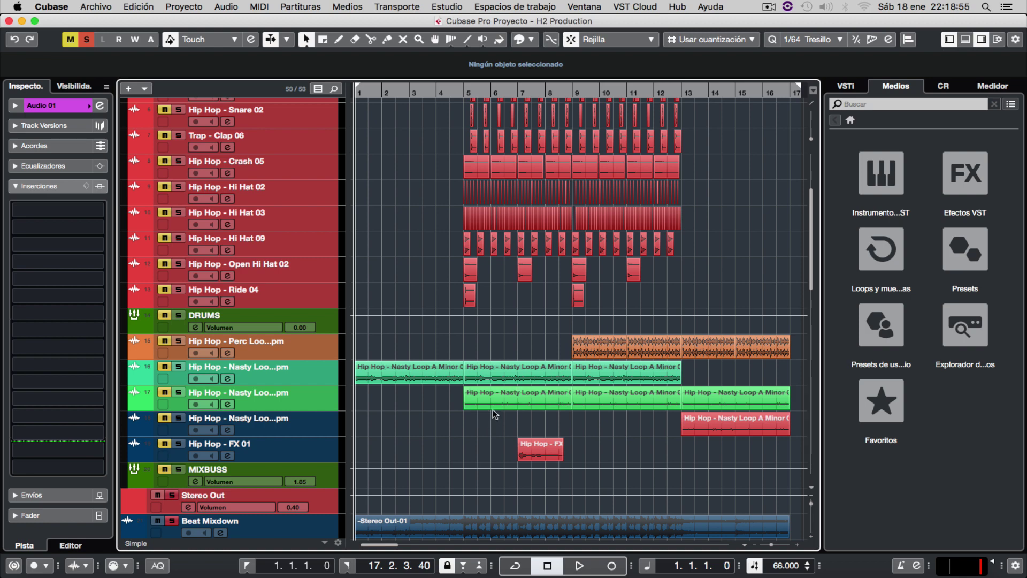
{"action": "scroll", "coordinate": [493, 411], "scroll_direction": "down", "scroll_amount": 20}
{"action": "scroll", "coordinate": [493, 409], "scroll_direction": "up", "scroll_amount": 15}
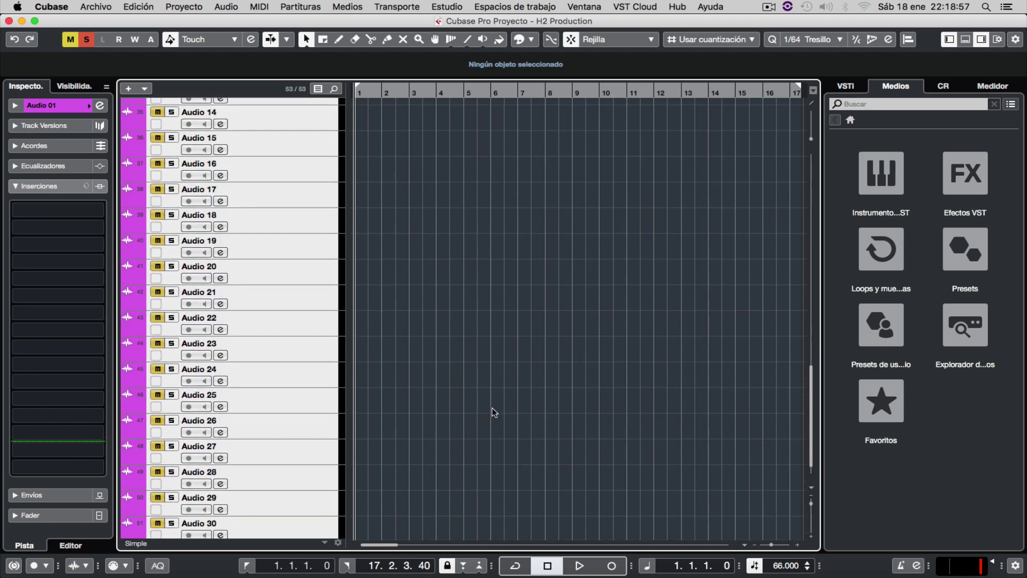
{"action": "scroll", "coordinate": [477, 377], "scroll_direction": "down", "scroll_amount": 3}
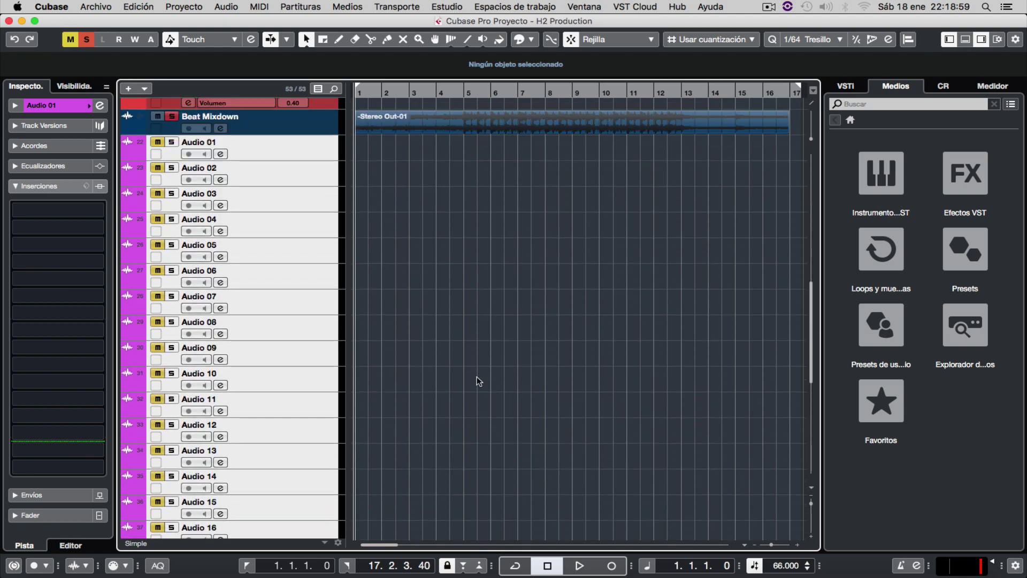
{"action": "scroll", "coordinate": [477, 377], "scroll_direction": "down", "scroll_amount": 15}
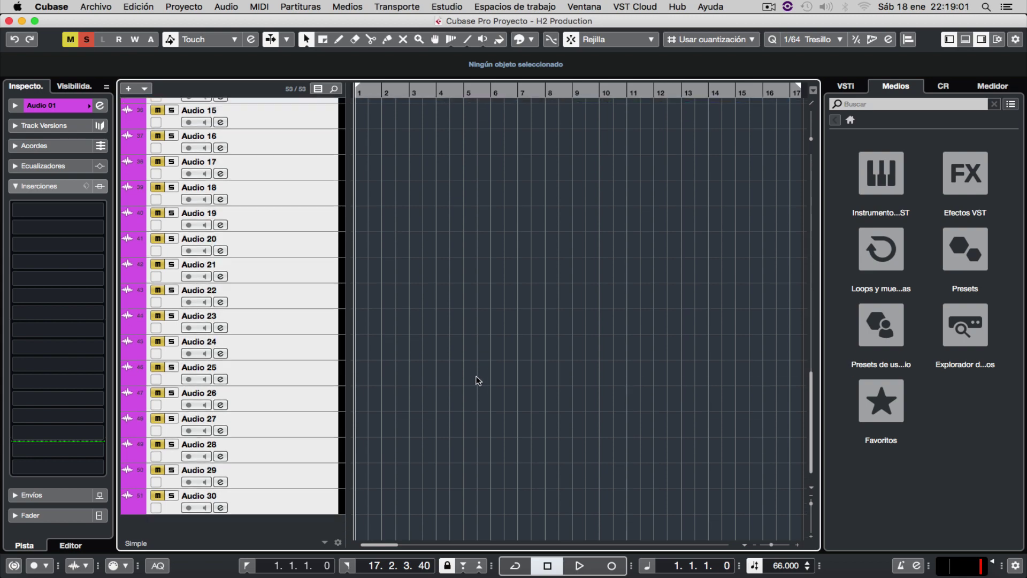
{"action": "scroll", "coordinate": [475, 370], "scroll_direction": "up", "scroll_amount": 15}
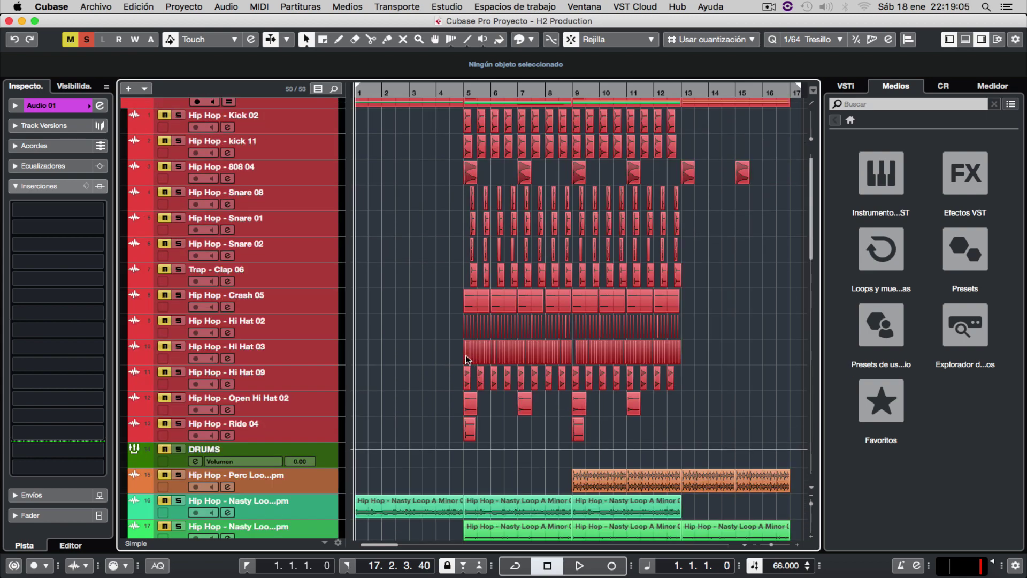
{"action": "scroll", "coordinate": [448, 360], "scroll_direction": "up", "scroll_amount": 1}
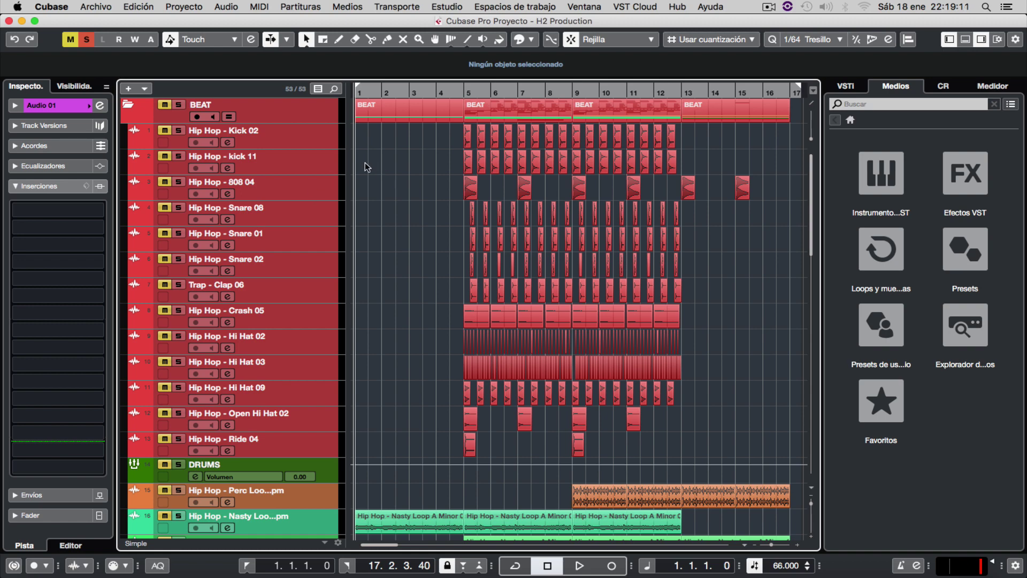
Clear the Beat Mixdown solo, briefly solo the Hip Hop - kick 11 track, and leave no track soloed
{"action": "left_click", "coordinate": [312, 168]}
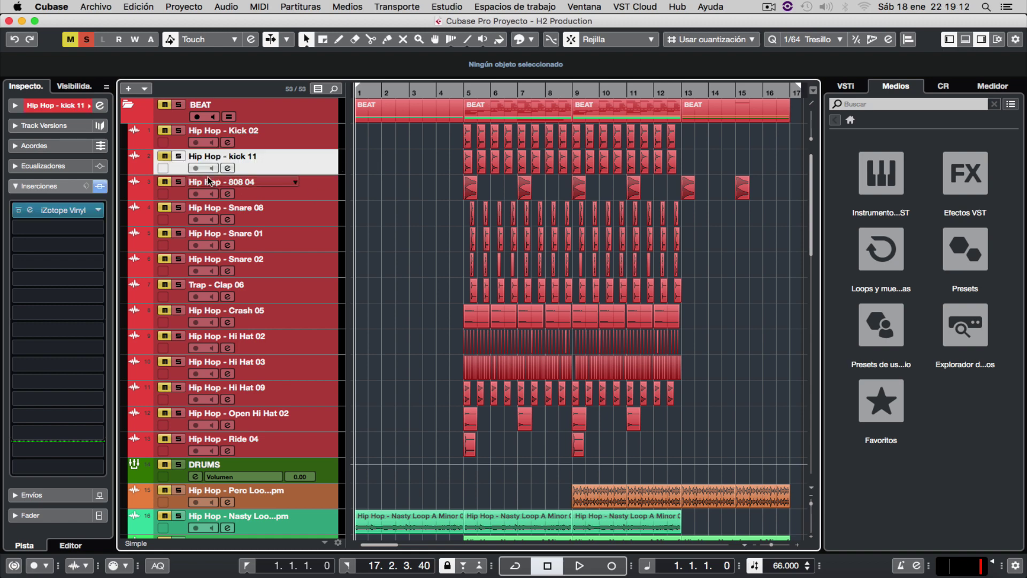
{"action": "left_click", "coordinate": [85, 39]}
{"action": "left_click", "coordinate": [178, 155]}
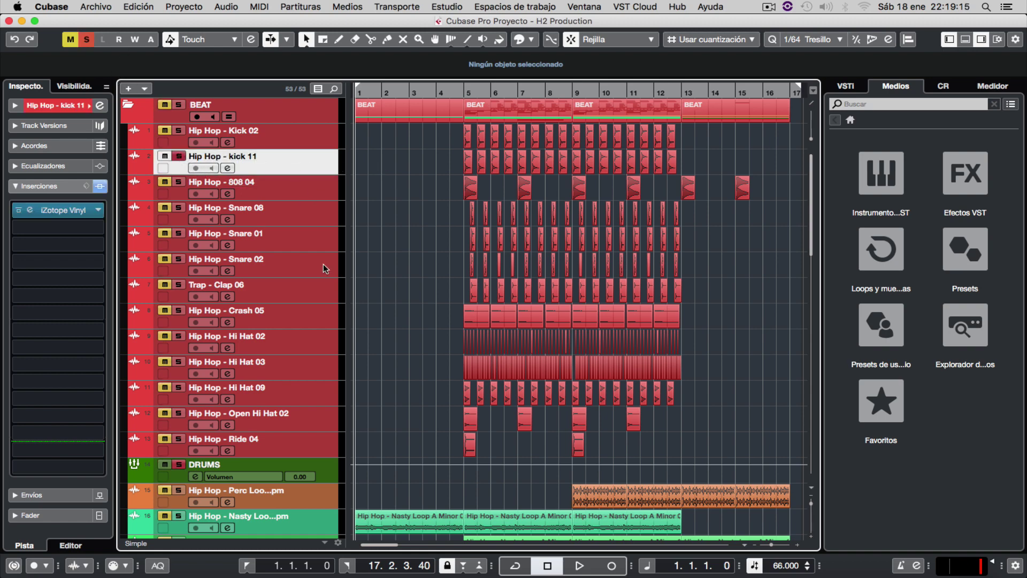
{"action": "scroll", "coordinate": [323, 265], "scroll_direction": "down", "scroll_amount": 5}
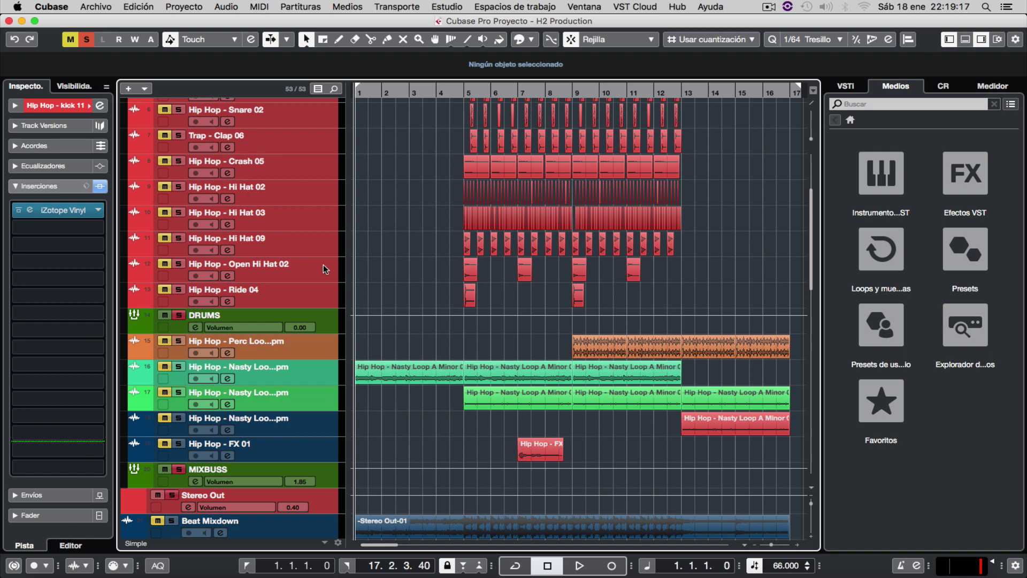
{"action": "scroll", "coordinate": [323, 265], "scroll_direction": "up", "scroll_amount": 5}
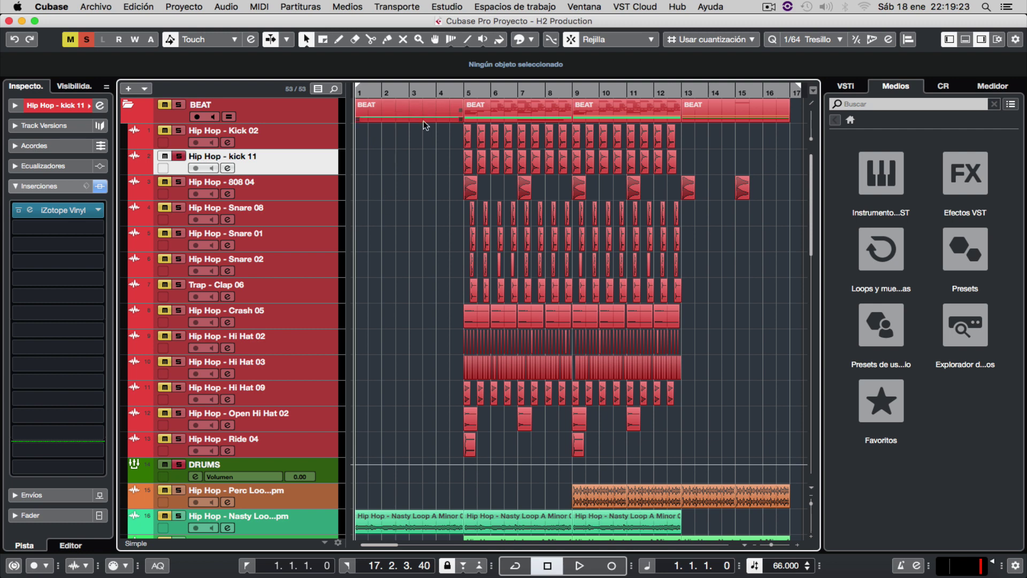
{"action": "left_click", "coordinate": [179, 157]}
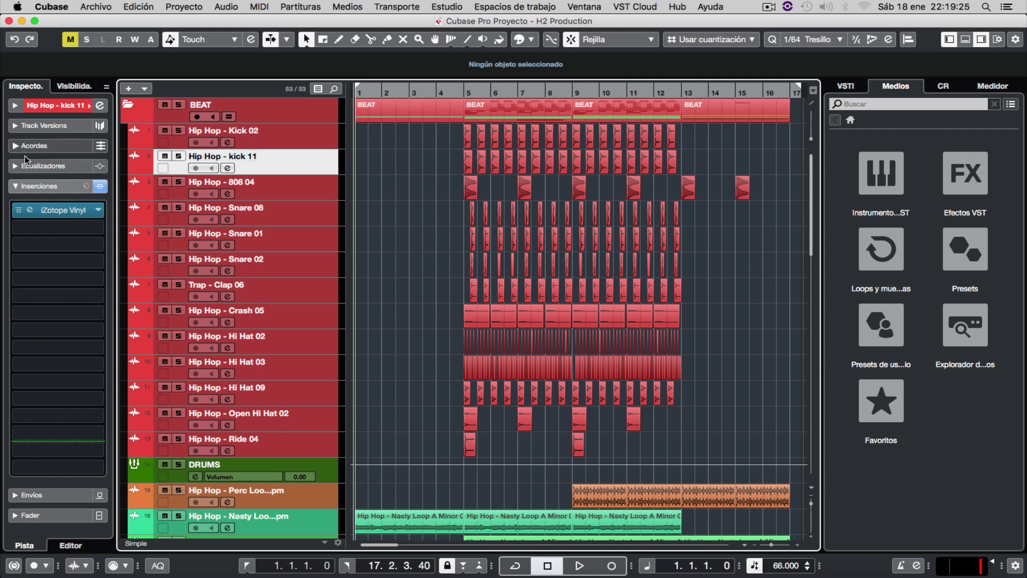
Show the channel fader in the inspector and check the levels track by track from Hip Hop - Kick 02 to DRUMS
{"action": "left_click", "coordinate": [63, 185]}
{"action": "left_click", "coordinate": [19, 225]}
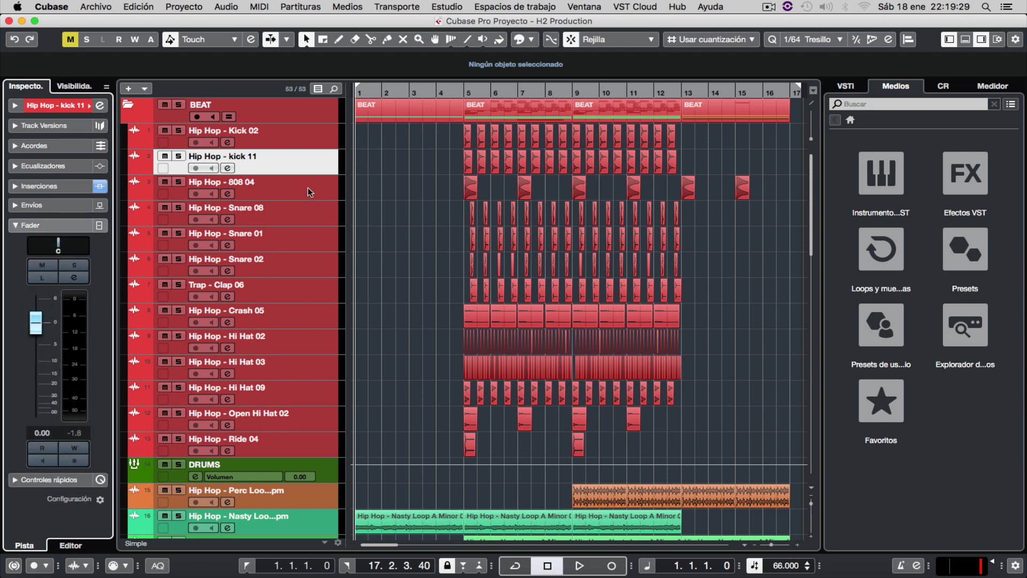
{"action": "left_click", "coordinate": [313, 140]}
{"action": "key", "text": "Down"}
{"action": "key", "text": "Down"}
{"action": "key", "text": "Down"}
{"action": "key", "text": "Down"}
{"action": "key", "text": "Down"}
{"action": "key", "text": "Down"}
{"action": "key", "text": "Down"}
{"action": "key", "text": "Down"}
{"action": "key", "text": "Down"}
{"action": "key", "text": "Down"}
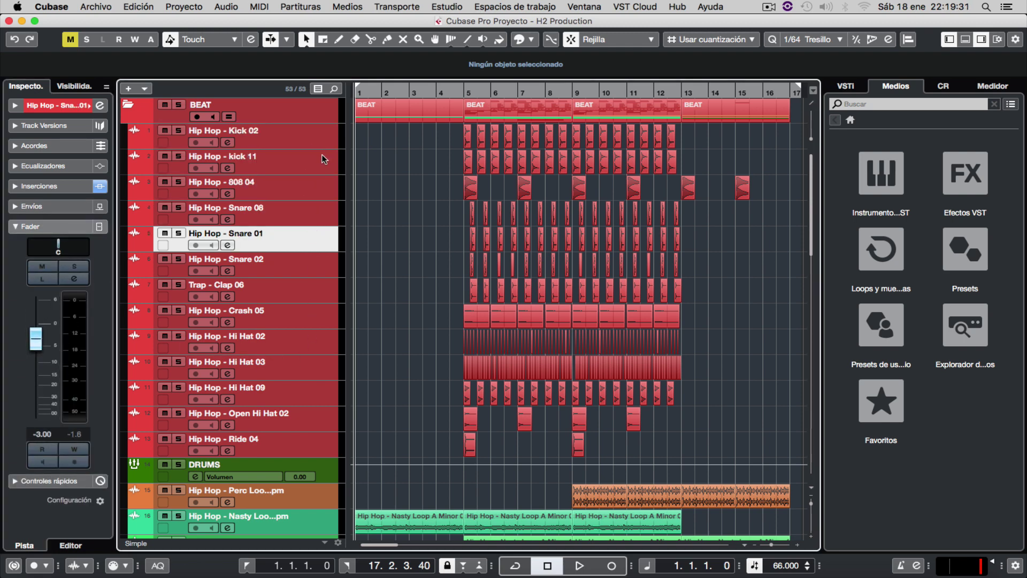
{"action": "key", "text": "Down"}
{"action": "key", "text": "Down"}
{"action": "key", "text": "Down"}
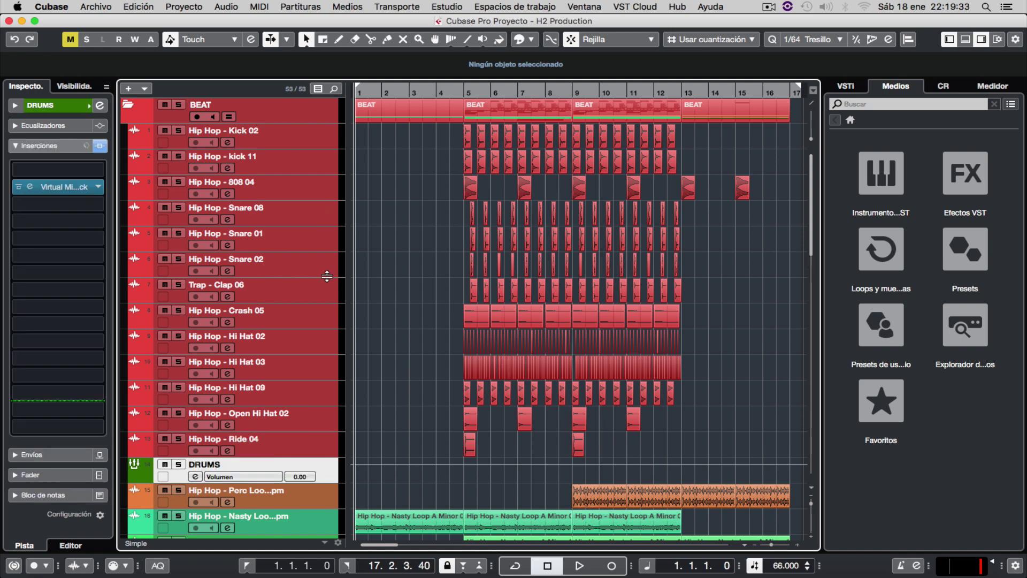
Check the channel settings of the percussion, Nasty Loop and FX tracks down to the MIXBUSS group
{"action": "scroll", "coordinate": [326, 277], "scroll_direction": "down", "scroll_amount": 5}
{"action": "key", "text": "Down"}
{"action": "key", "text": "Down"}
{"action": "key", "text": "Down"}
{"action": "key", "text": "Down"}
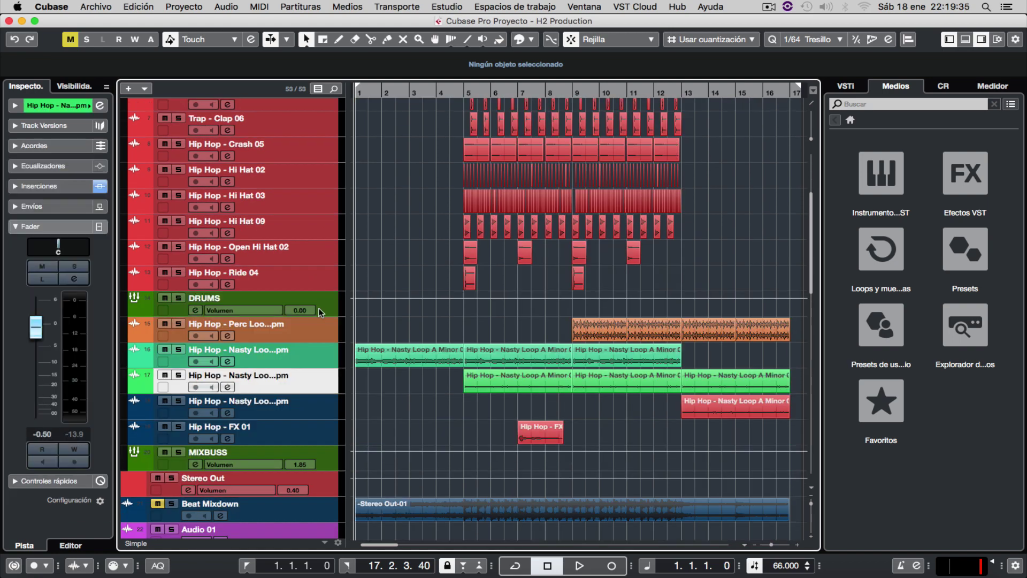
{"action": "key", "text": "Up"}
{"action": "key", "text": "Up"}
{"action": "key", "text": "Up"}
{"action": "key", "text": "Down"}
{"action": "key", "text": "Down"}
{"action": "key", "text": "Down"}
{"action": "key", "text": "Down"}
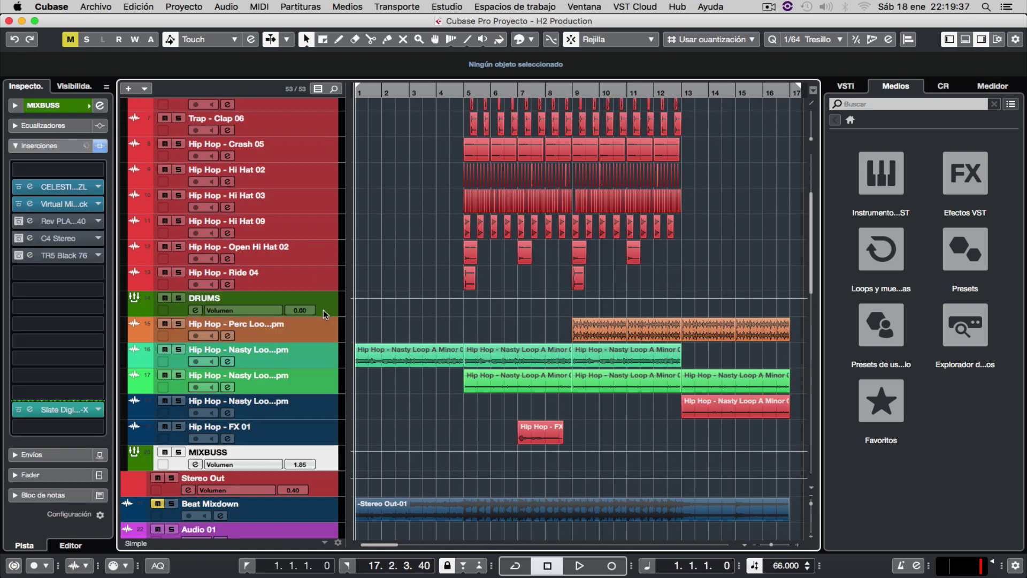
Check the channel settings again in reverse order, from the MIXBUSS group up to Hip Hop - Kick 02
{"action": "scroll", "coordinate": [323, 311], "scroll_direction": "up", "scroll_amount": 1}
{"action": "key", "text": "Up"}
{"action": "key", "text": "Up"}
{"action": "key", "text": "Up"}
{"action": "key", "text": "Up"}
{"action": "key", "text": "Up"}
{"action": "key", "text": "Up"}
{"action": "key", "text": "Up"}
{"action": "key", "text": "Up"}
{"action": "key", "text": "Up"}
{"action": "key", "text": "Up"}
{"action": "key", "text": "Up"}
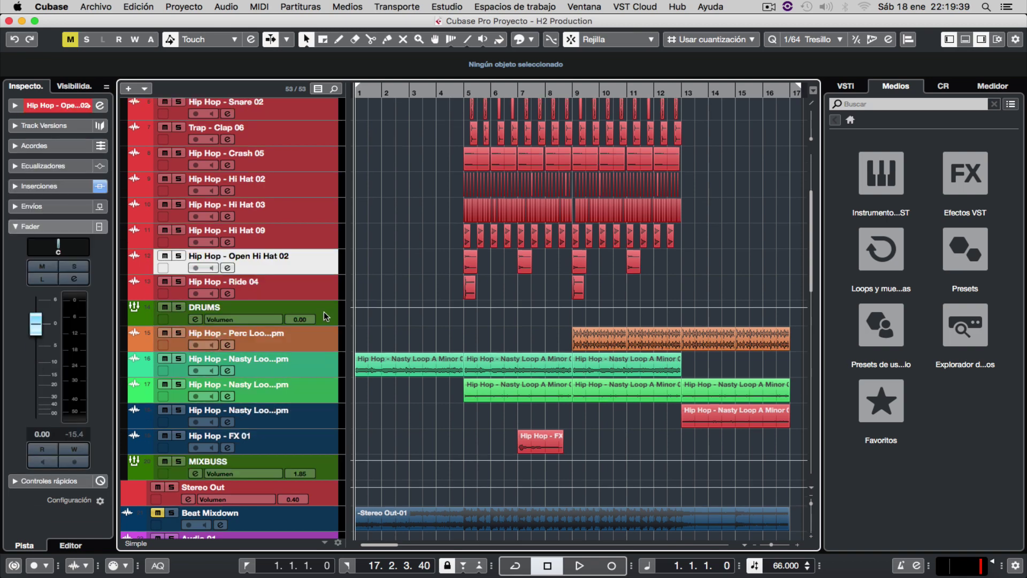
{"action": "key", "text": "Up"}
{"action": "key", "text": "Up"}
{"action": "key", "text": "Up"}
{"action": "key", "text": "Up"}
{"action": "key", "text": "Up"}
{"action": "key", "text": "Up"}
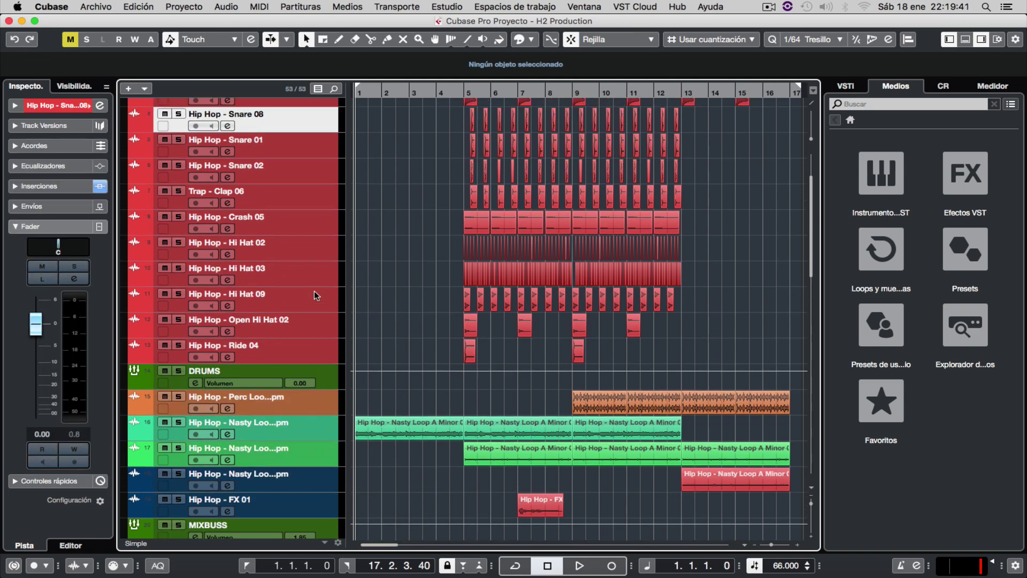
{"action": "key", "text": "Up"}
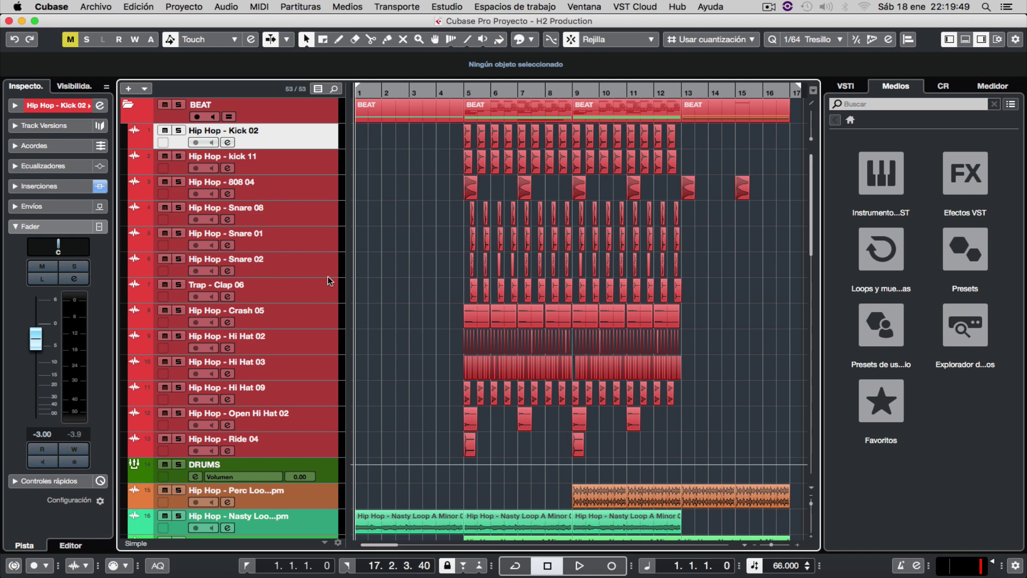
Examine the arrangement of the drum, loop, FX and group tracks between the BEAT folder and Beat Mixdown
{"action": "scroll", "coordinate": [327, 277], "scroll_direction": "down", "scroll_amount": 6}
{"action": "scroll", "coordinate": [330, 281], "scroll_direction": "down", "scroll_amount": 1}
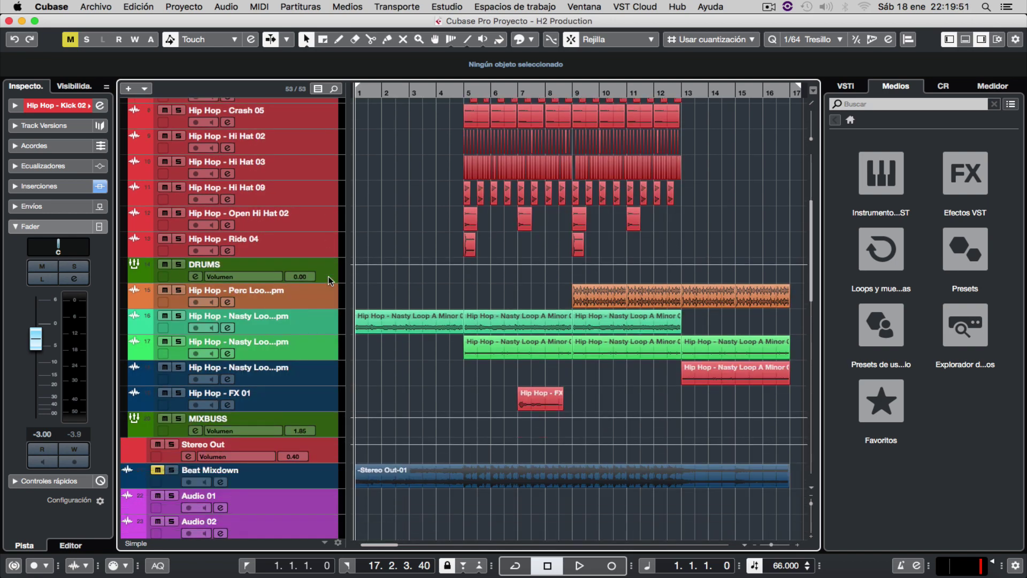
{"action": "scroll", "coordinate": [329, 275], "scroll_direction": "down", "scroll_amount": 1}
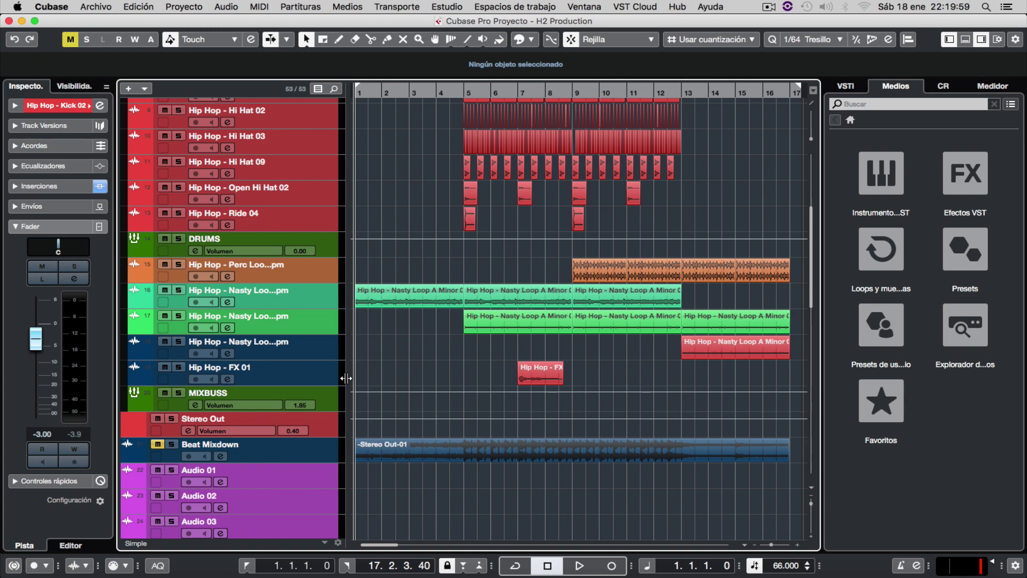
{"action": "scroll", "coordinate": [345, 375], "scroll_direction": "up", "scroll_amount": 9}
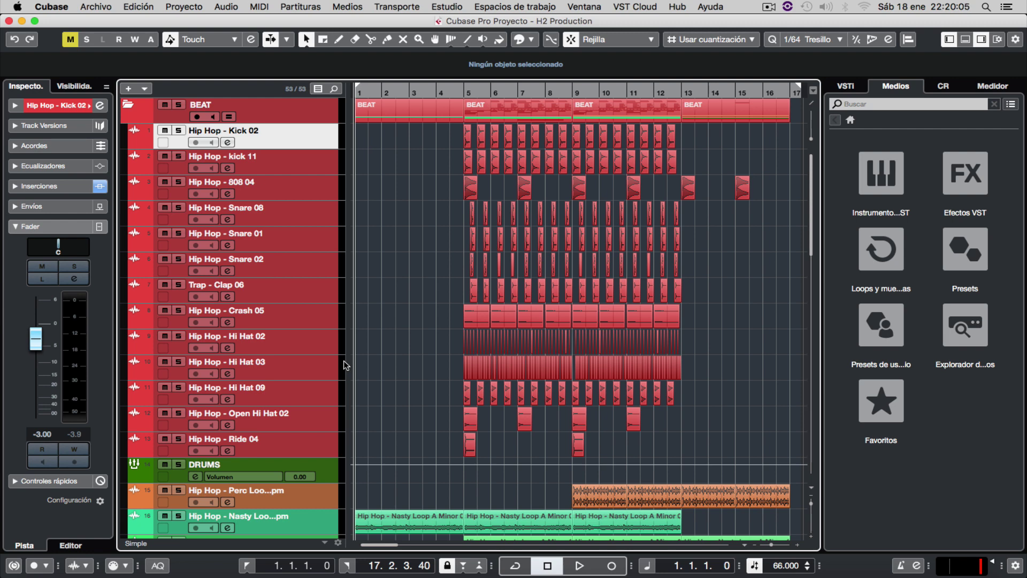
{"action": "scroll", "coordinate": [345, 365], "scroll_direction": "down", "scroll_amount": 1}
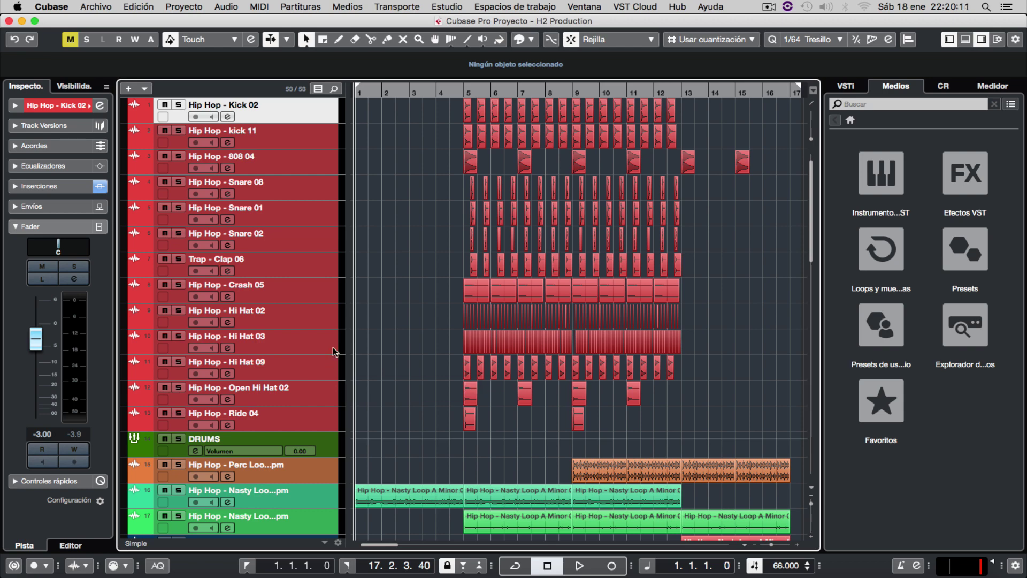
{"action": "scroll", "coordinate": [365, 345], "scroll_direction": "down", "scroll_amount": 1}
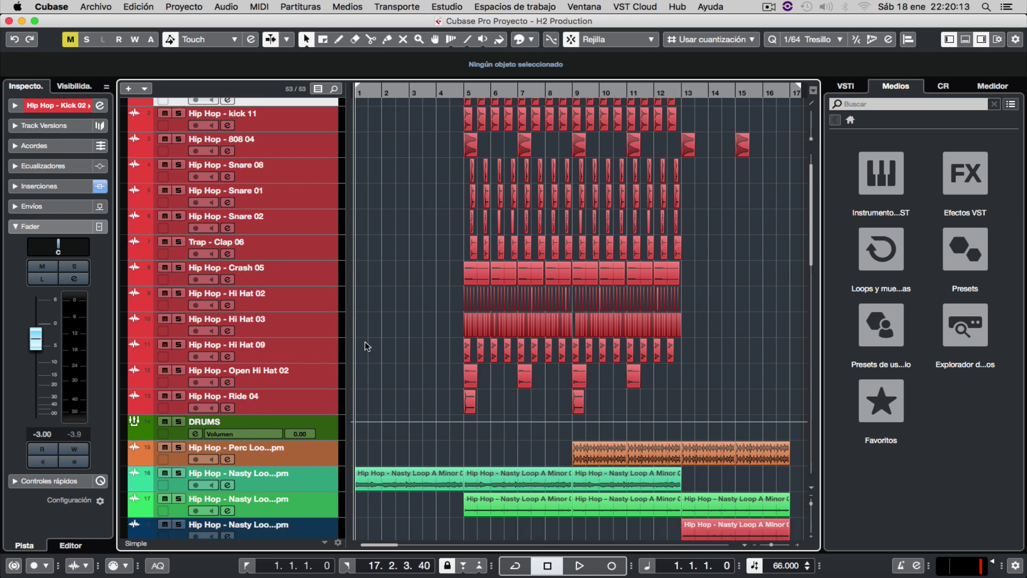
{"action": "scroll", "coordinate": [365, 346], "scroll_direction": "down", "scroll_amount": 5}
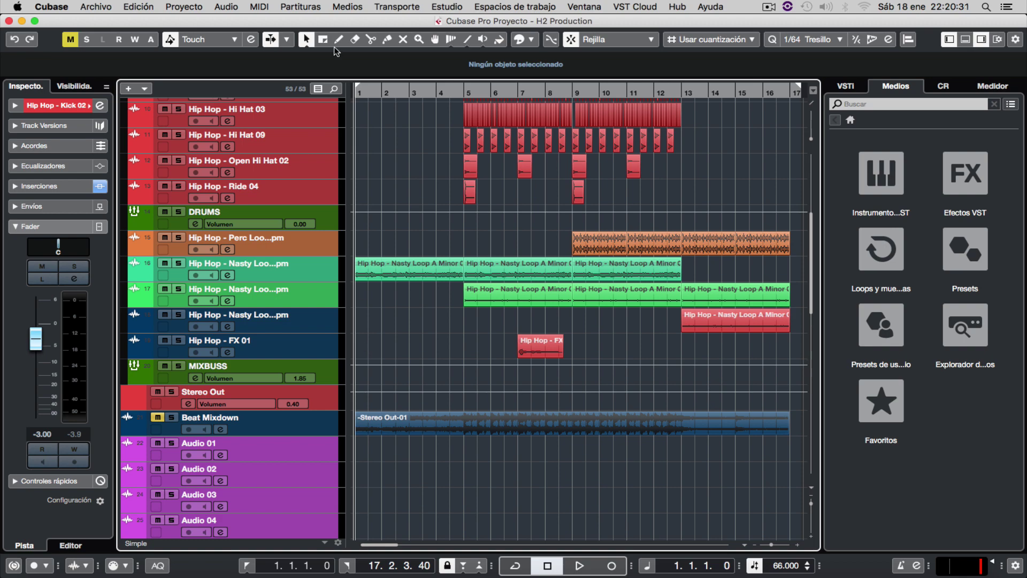
{"action": "scroll", "coordinate": [320, 200], "scroll_direction": "up", "scroll_amount": 8}
{"action": "scroll", "coordinate": [319, 212], "scroll_direction": "up", "scroll_amount": 2}
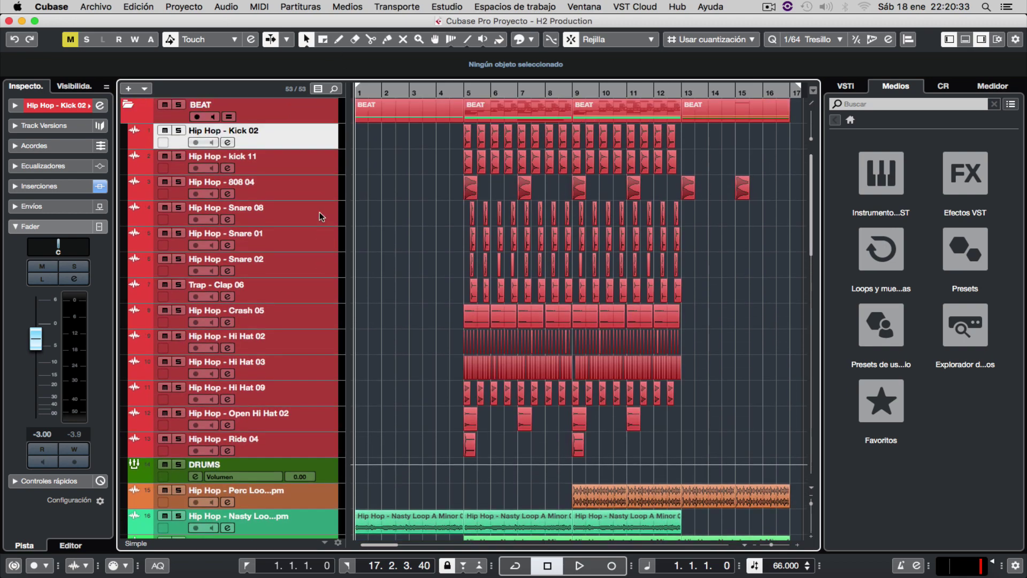
Examine the purple-magenta audio tracks below Beat Mixdown, returning to the beat's loop and group tracks
{"action": "scroll", "coordinate": [319, 212], "scroll_direction": "down", "scroll_amount": 15}
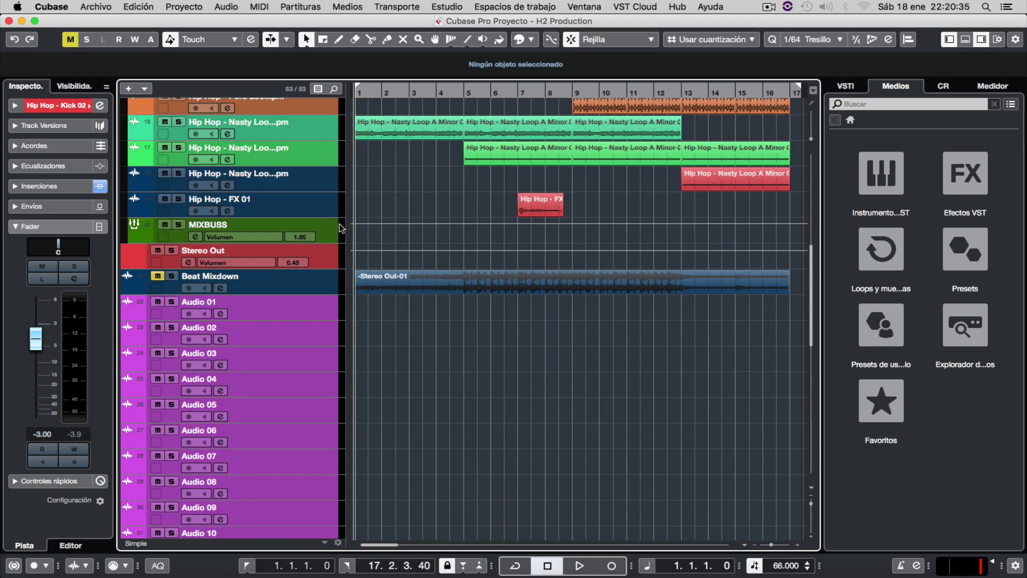
{"action": "scroll", "coordinate": [350, 241], "scroll_direction": "down", "scroll_amount": 3}
{"action": "scroll", "coordinate": [323, 271], "scroll_direction": "down", "scroll_amount": 9}
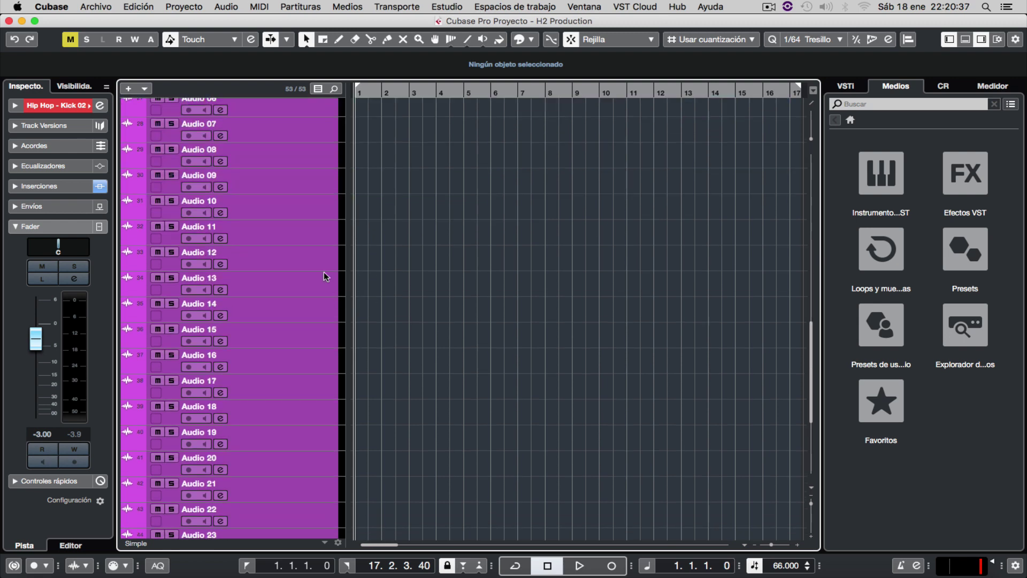
{"action": "scroll", "coordinate": [322, 236], "scroll_direction": "down", "scroll_amount": 7}
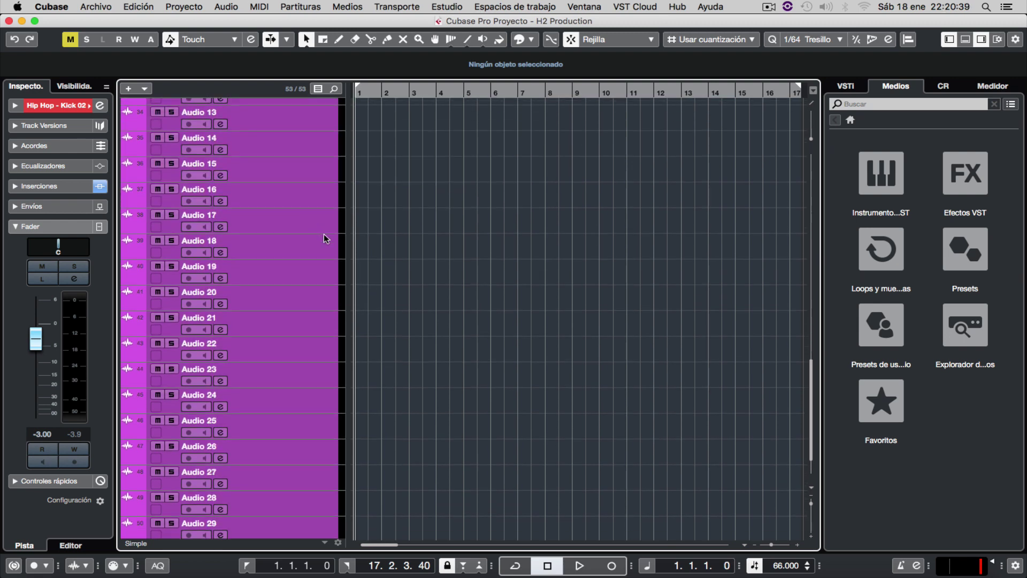
{"action": "scroll", "coordinate": [324, 234], "scroll_direction": "up", "scroll_amount": 1}
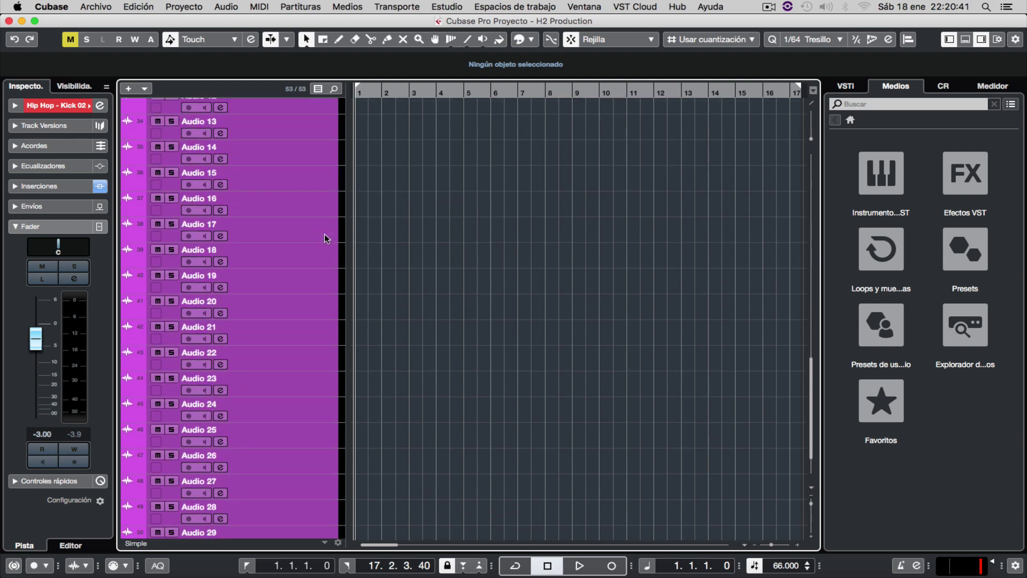
{"action": "scroll", "coordinate": [324, 239], "scroll_direction": "up", "scroll_amount": 4}
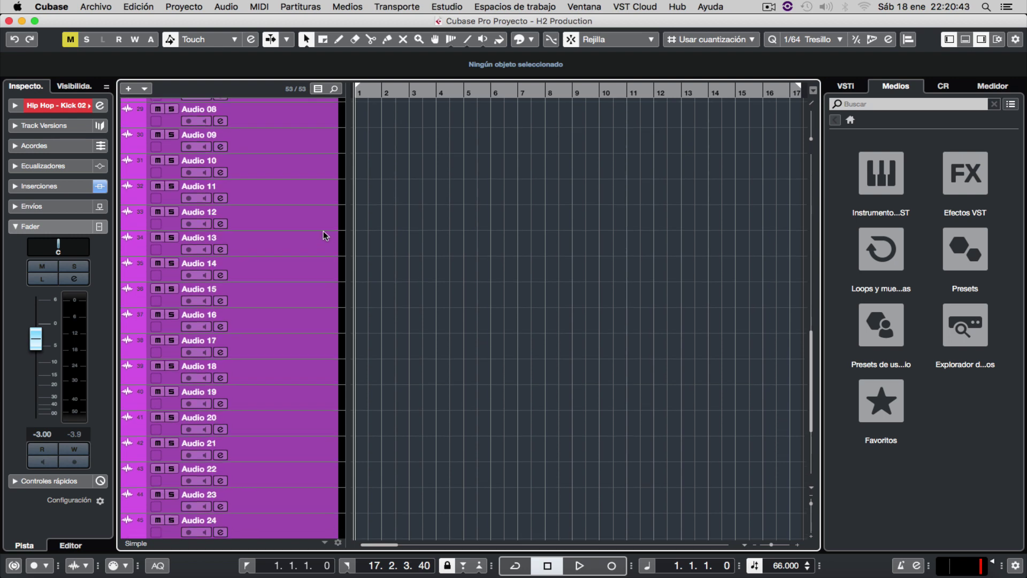
{"action": "scroll", "coordinate": [323, 235], "scroll_direction": "up", "scroll_amount": 1}
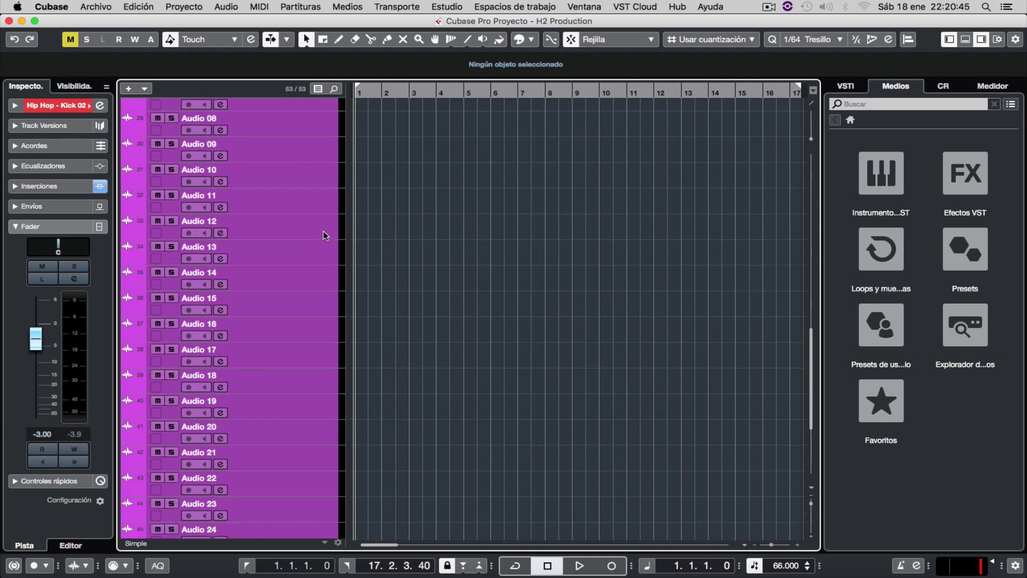
{"action": "scroll", "coordinate": [325, 233], "scroll_direction": "up", "scroll_amount": 10}
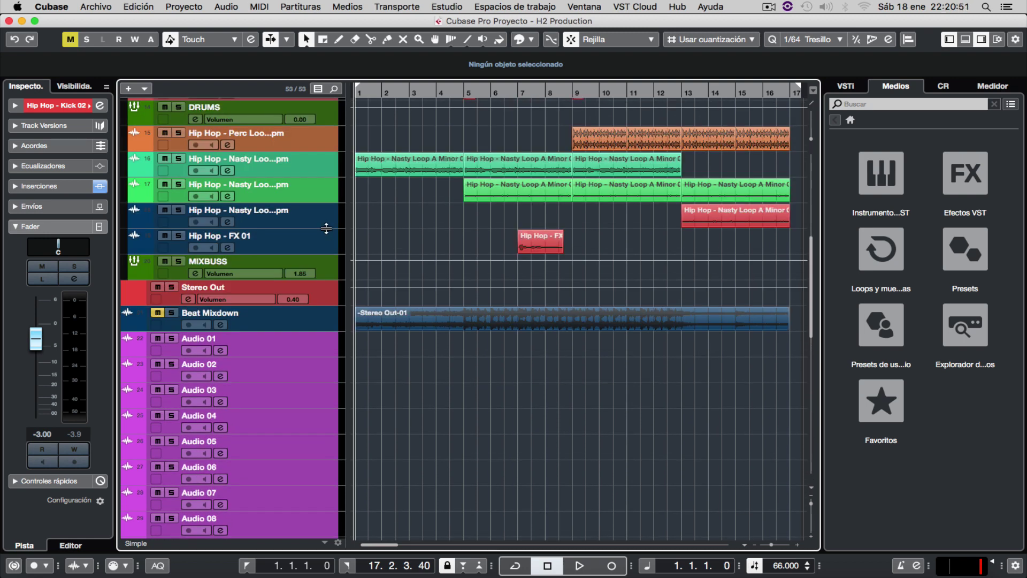
{"action": "scroll", "coordinate": [326, 233], "scroll_direction": "up", "scroll_amount": 3}
{"action": "scroll", "coordinate": [326, 229], "scroll_direction": "up", "scroll_amount": 8}
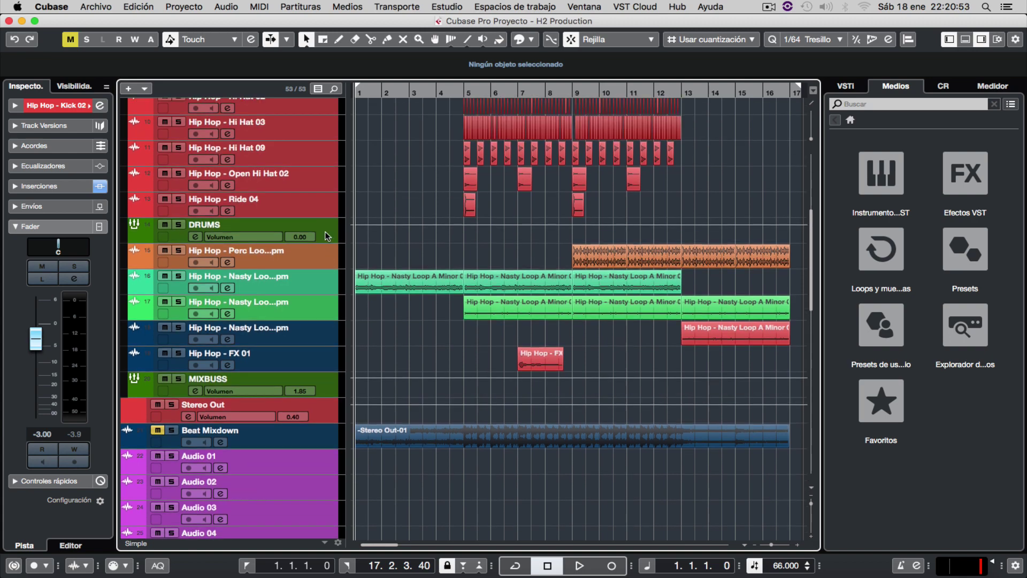
Show the insert effects of Hip Hop - Kick 02 and check its equaliser in the channel settings
{"action": "scroll", "coordinate": [328, 233], "scroll_direction": "up", "scroll_amount": 8}
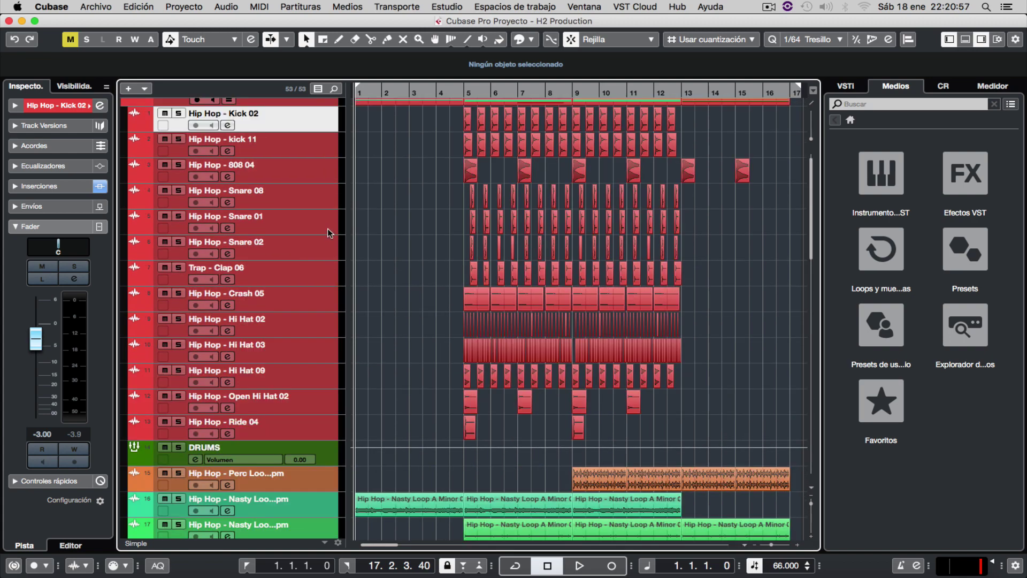
{"action": "scroll", "coordinate": [328, 229], "scroll_direction": "down", "scroll_amount": 1}
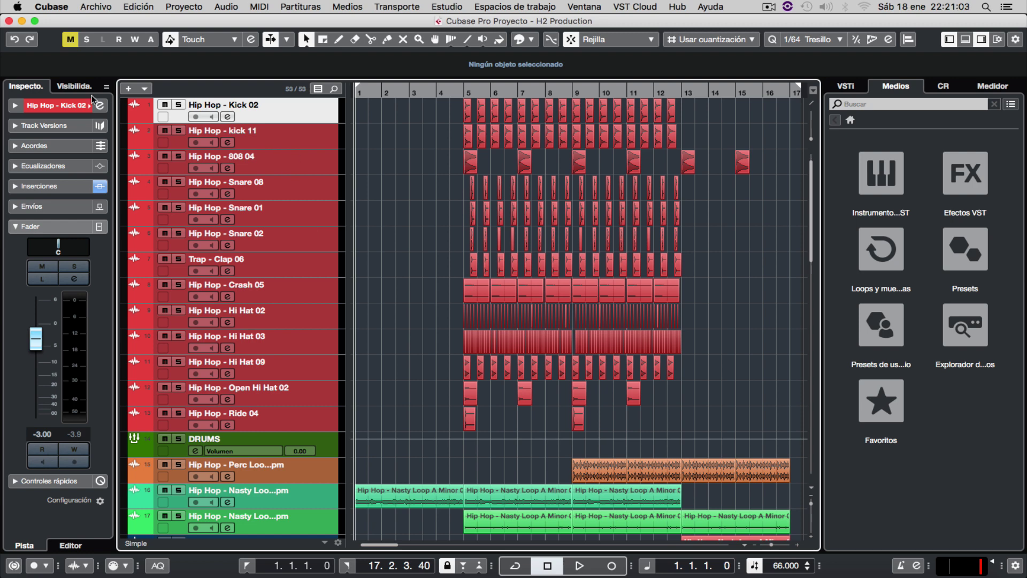
{"action": "left_click", "coordinate": [55, 185]}
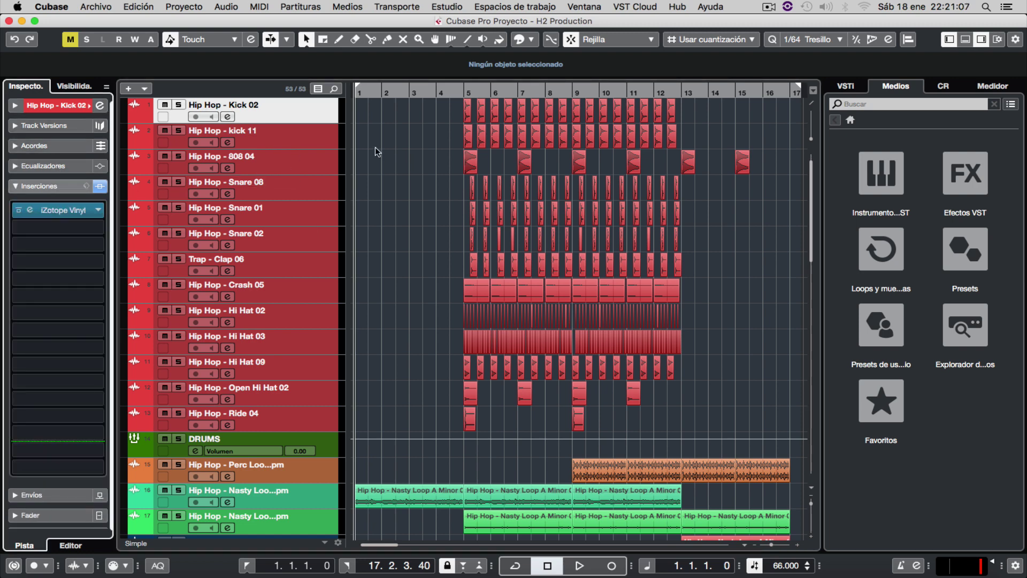
{"action": "scroll", "coordinate": [374, 147], "scroll_direction": "up", "scroll_amount": 2}
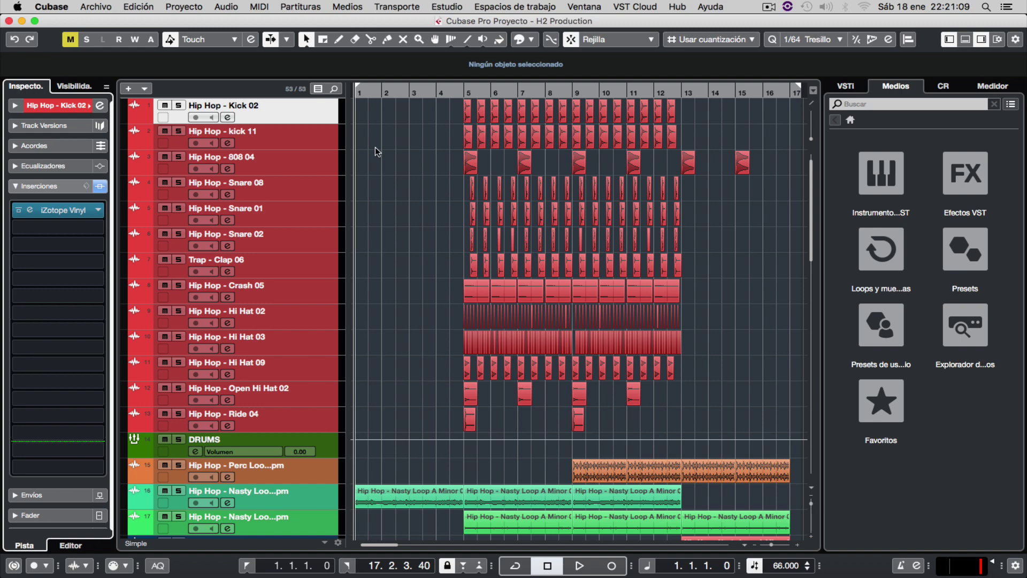
{"action": "left_click", "coordinate": [227, 117]}
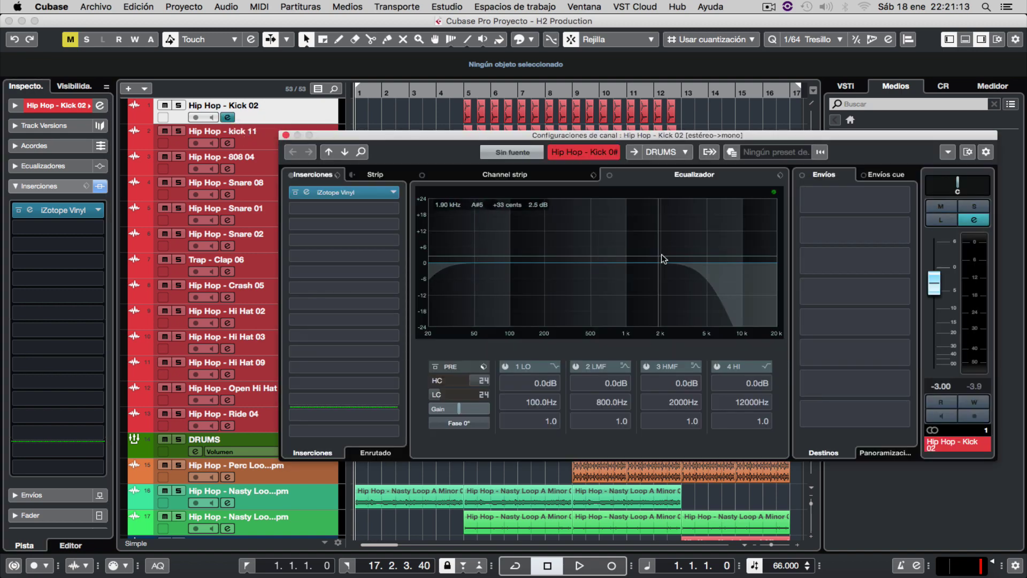
{"action": "left_click", "coordinate": [286, 135]}
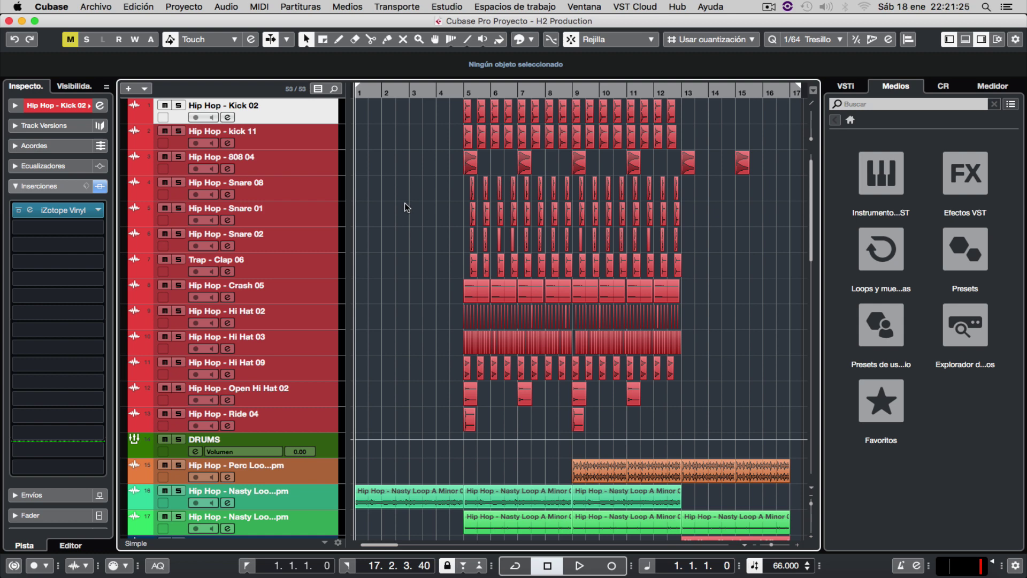
Check the iZotope Vinyl insert settings on Hip Hop - Kick 02 and Hip Hop - kick 11
{"action": "left_click", "coordinate": [316, 135]}
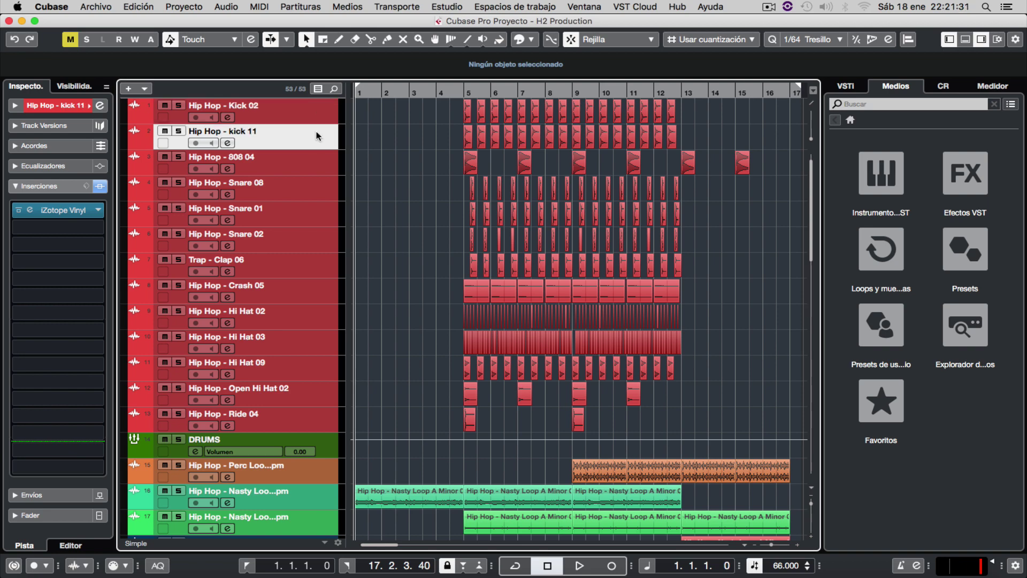
{"action": "left_click", "coordinate": [263, 118]}
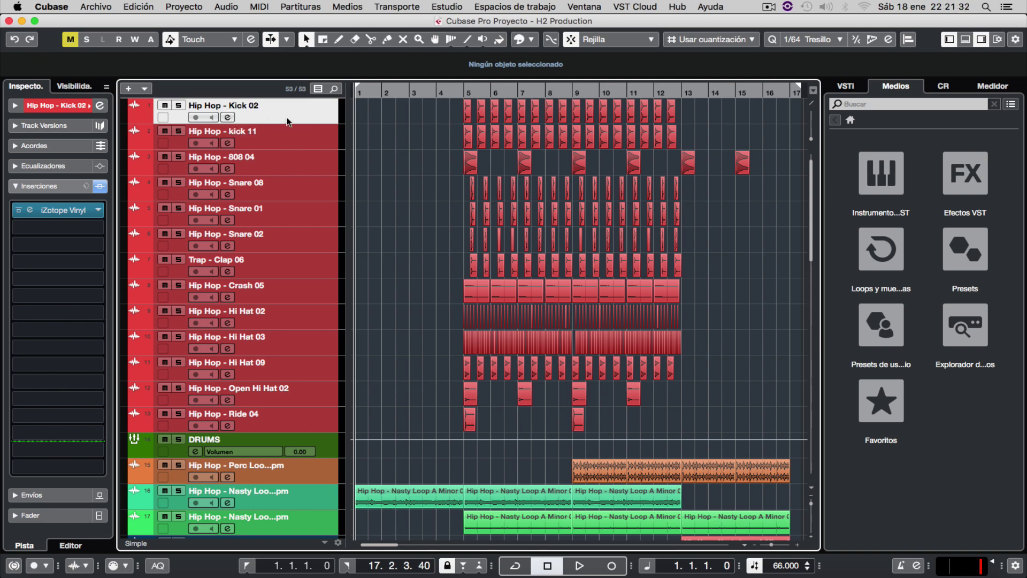
{"action": "double_click", "coordinate": [83, 210]}
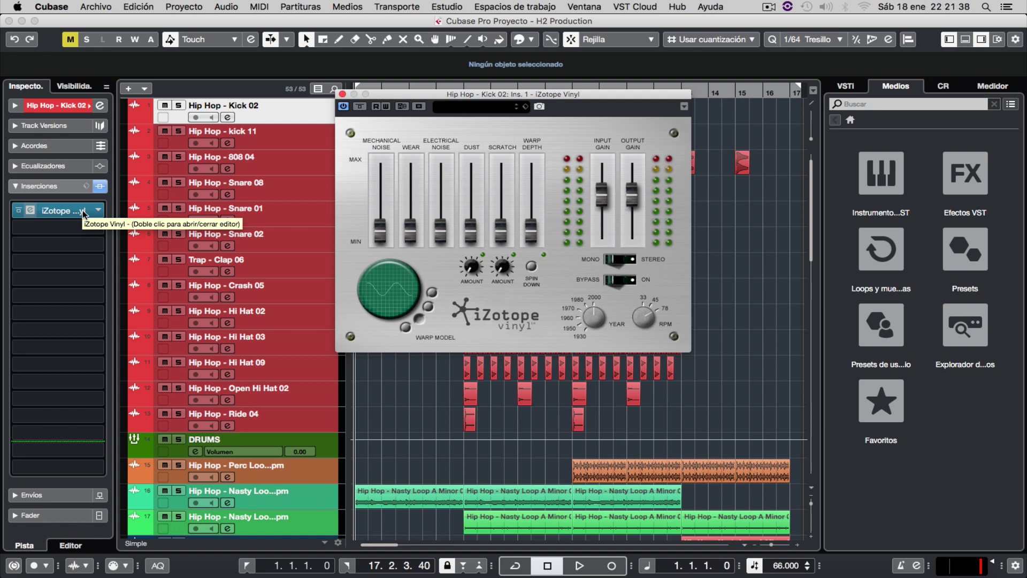
{"action": "double_click", "coordinate": [83, 212]}
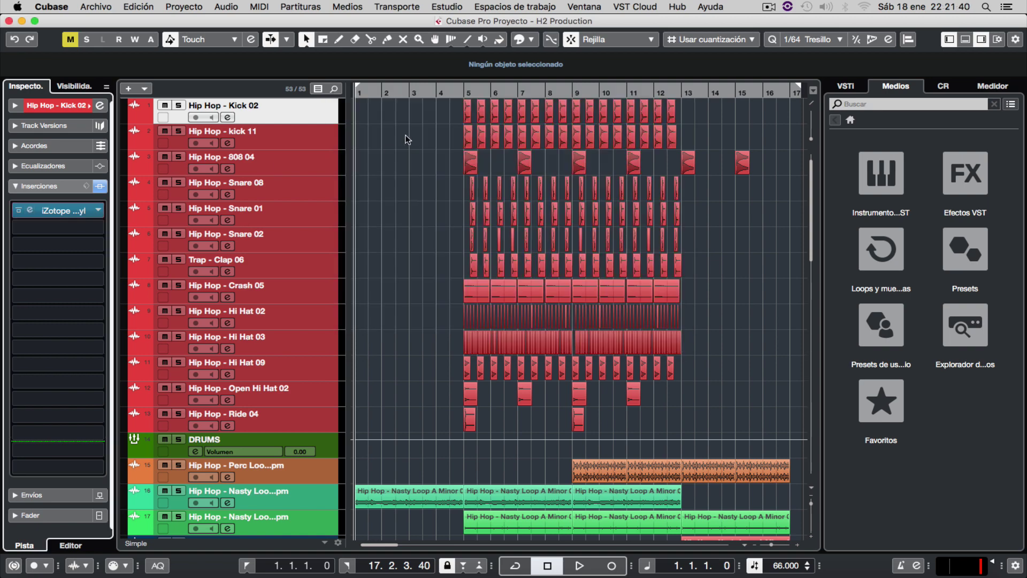
{"action": "left_click", "coordinate": [320, 132]}
{"action": "double_click", "coordinate": [69, 211]}
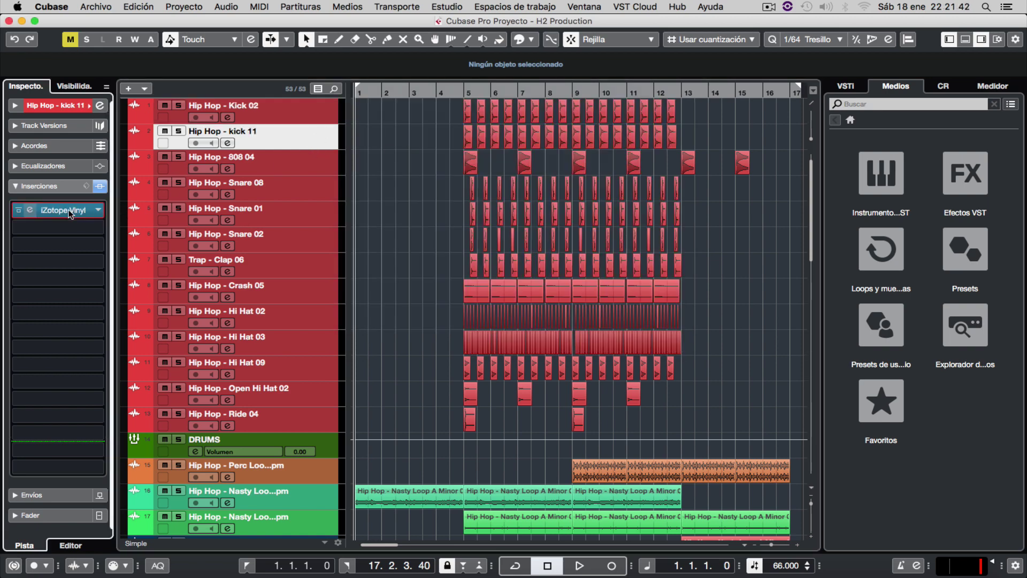
{"action": "double_click", "coordinate": [69, 211]}
Check the iZotope Vinyl and C4 Stereo insert settings on Hip Hop - 808 04
{"action": "left_click", "coordinate": [330, 165]}
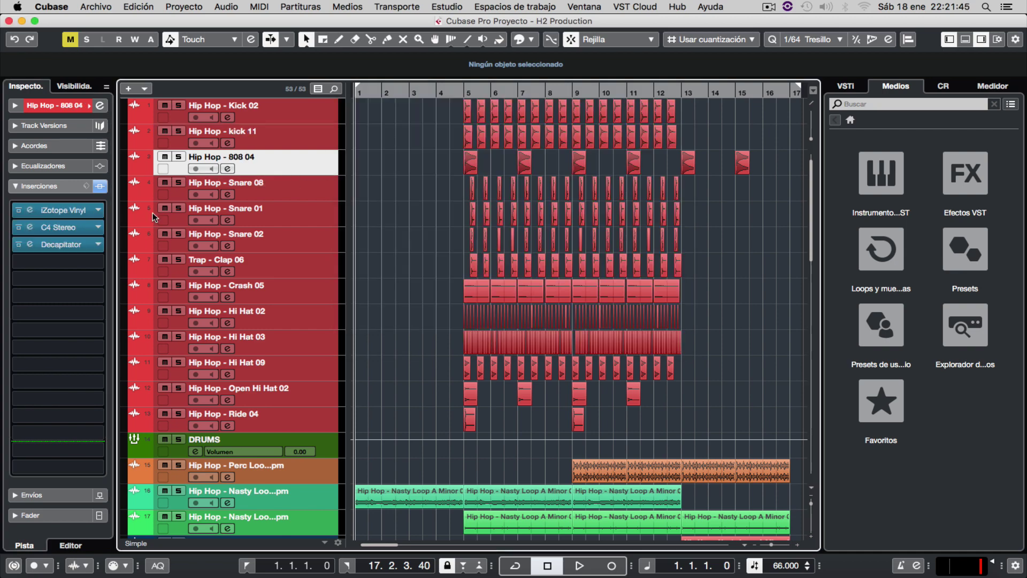
{"action": "double_click", "coordinate": [62, 211]}
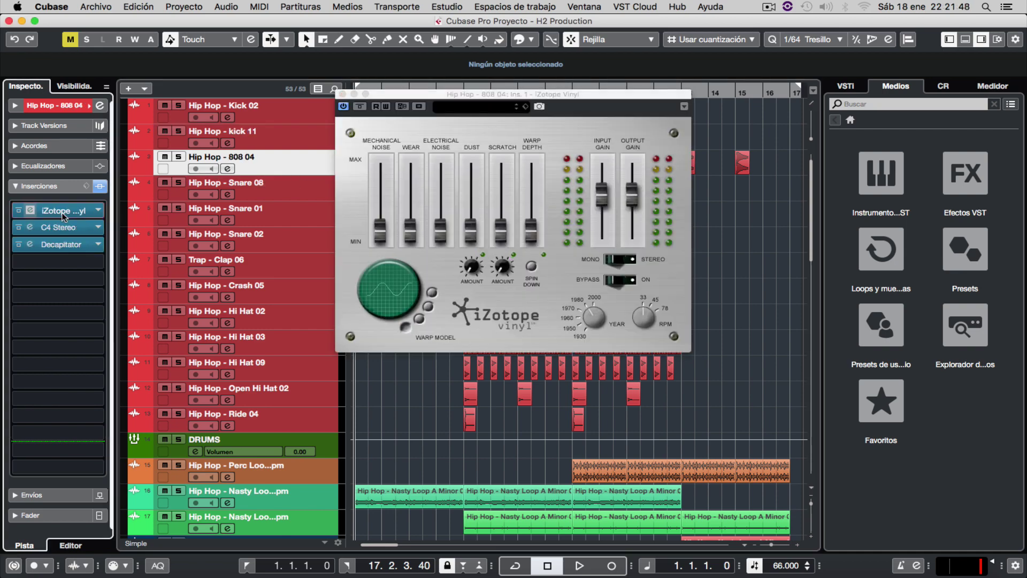
{"action": "double_click", "coordinate": [63, 211]}
{"action": "double_click", "coordinate": [76, 227]}
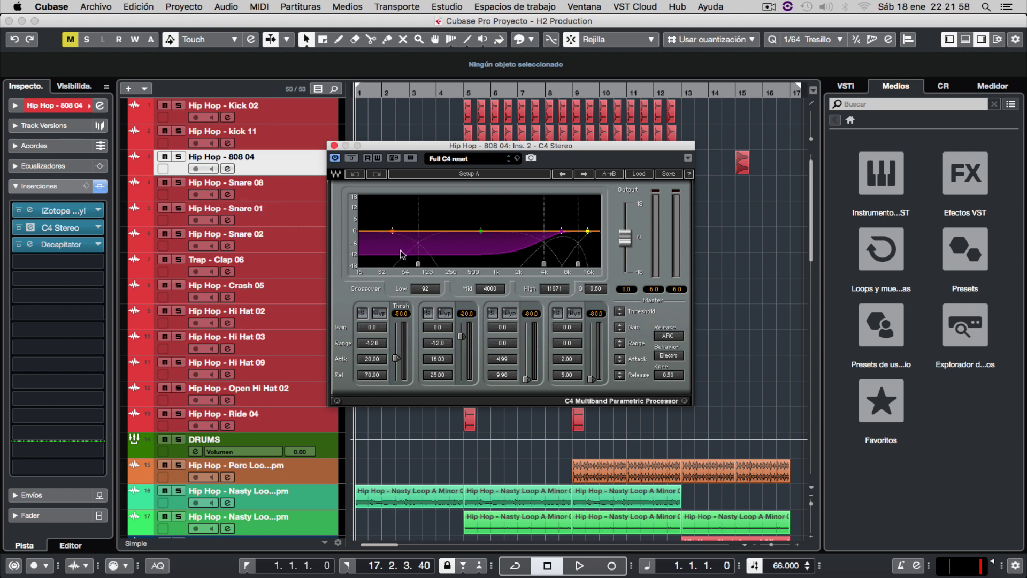
Check the inserts of Beat Mixdown, and close the 808 track's C4 Stereo editor
{"action": "scroll", "coordinate": [297, 419], "scroll_direction": "down", "scroll_amount": 15}
{"action": "scroll", "coordinate": [292, 404], "scroll_direction": "up", "scroll_amount": 10}
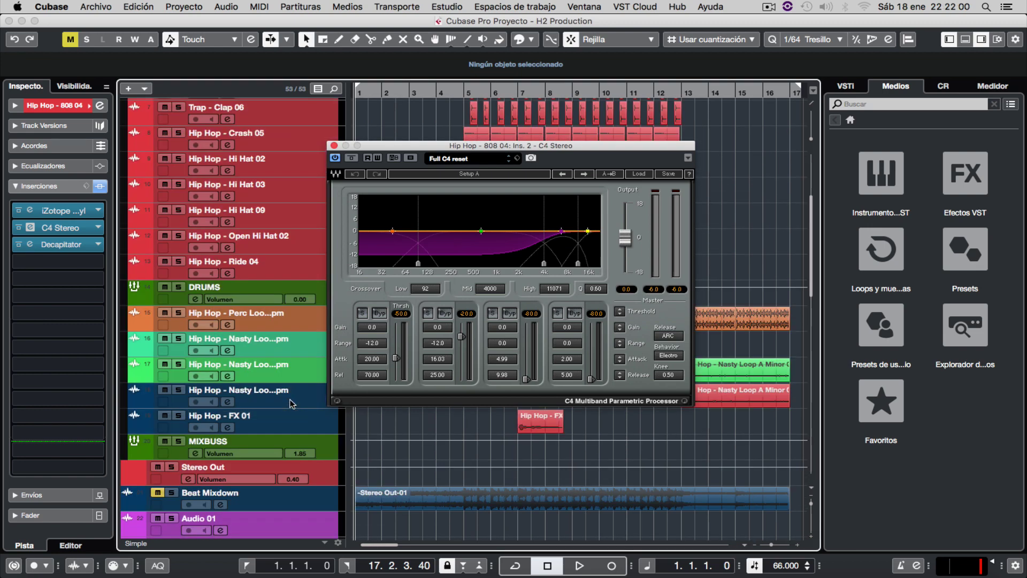
{"action": "left_click", "coordinate": [321, 489]}
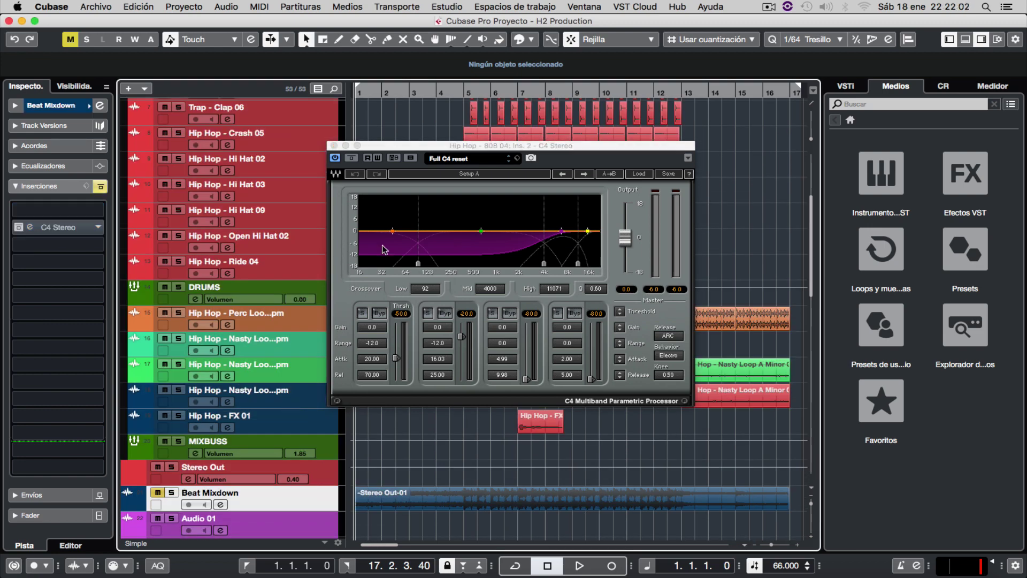
{"action": "scroll", "coordinate": [313, 256], "scroll_direction": "up", "scroll_amount": 5}
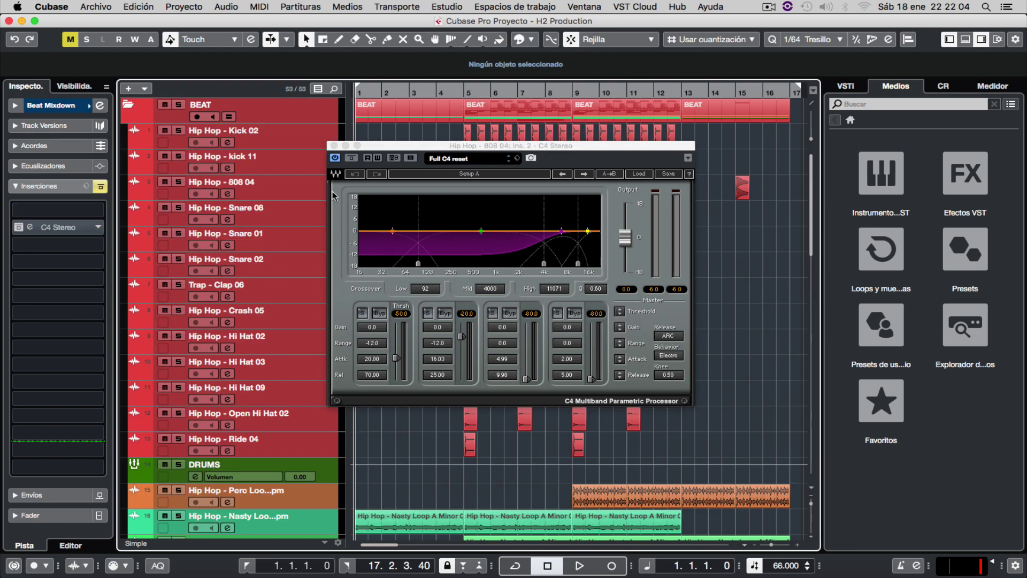
{"action": "left_click", "coordinate": [334, 145]}
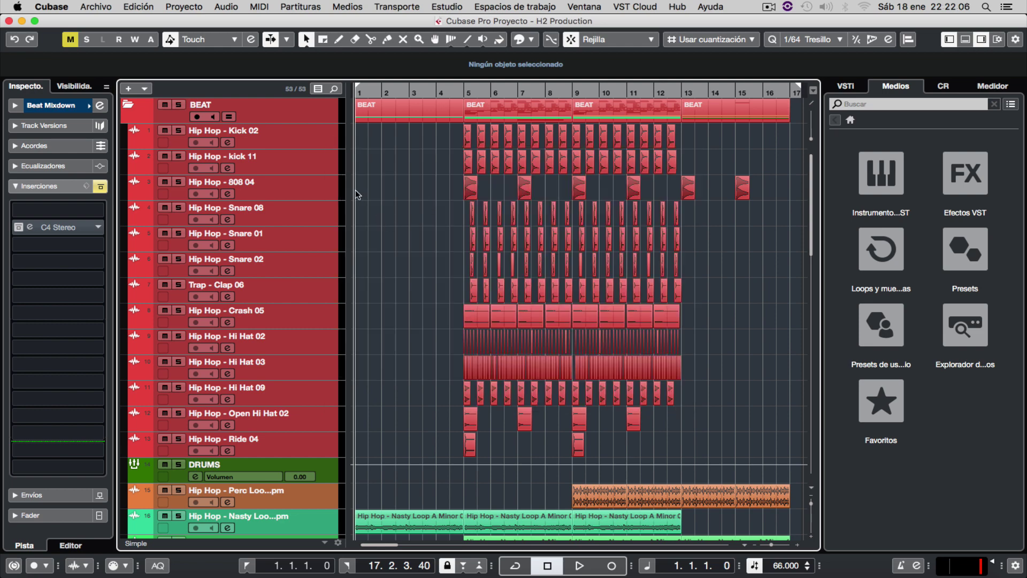
Check the Decapitator insert settings on Hip Hop - 808 04
{"action": "left_click", "coordinate": [334, 194]}
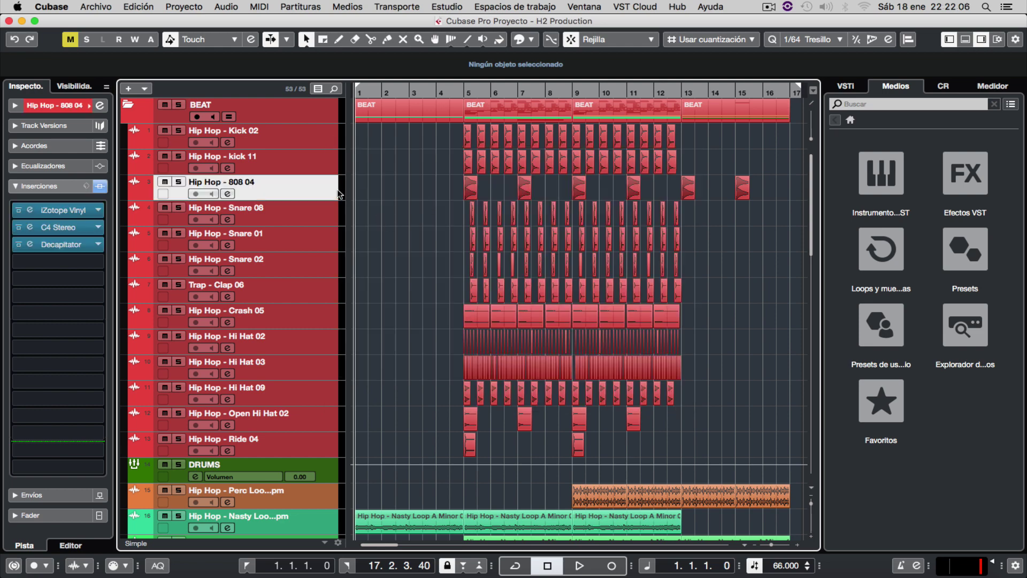
{"action": "double_click", "coordinate": [81, 245]}
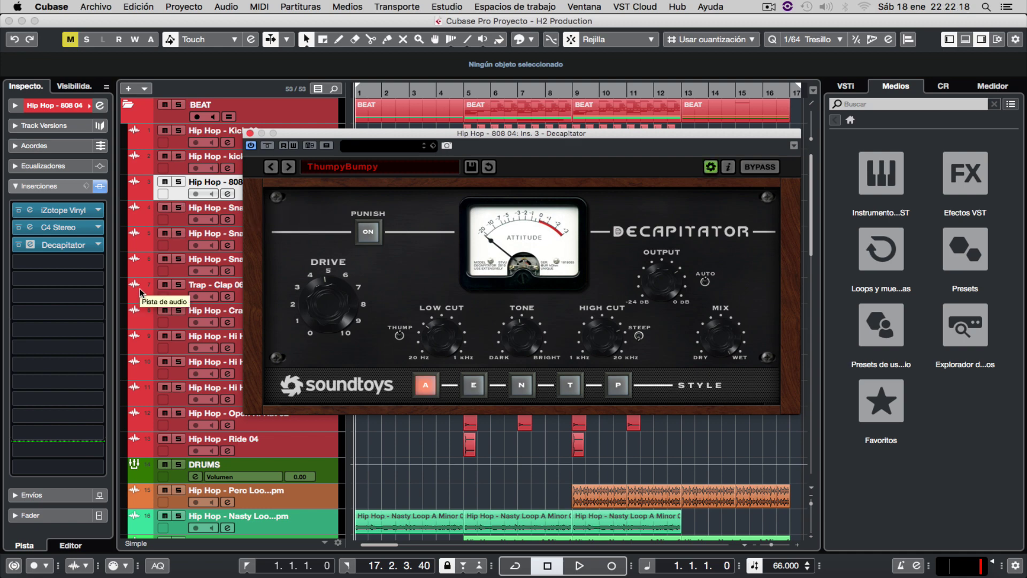
{"action": "left_click", "coordinate": [250, 133]}
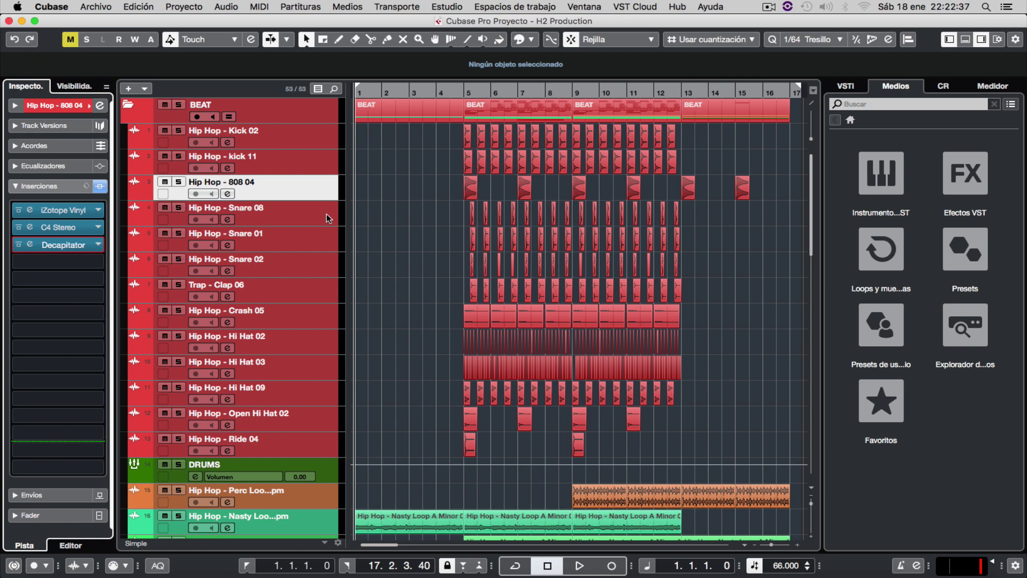
Check the iZotope Vinyl insert settings on Hip Hop - Snare 08, keeping the assigned plug-in
{"action": "left_click", "coordinate": [328, 216]}
{"action": "left_click", "coordinate": [105, 212]}
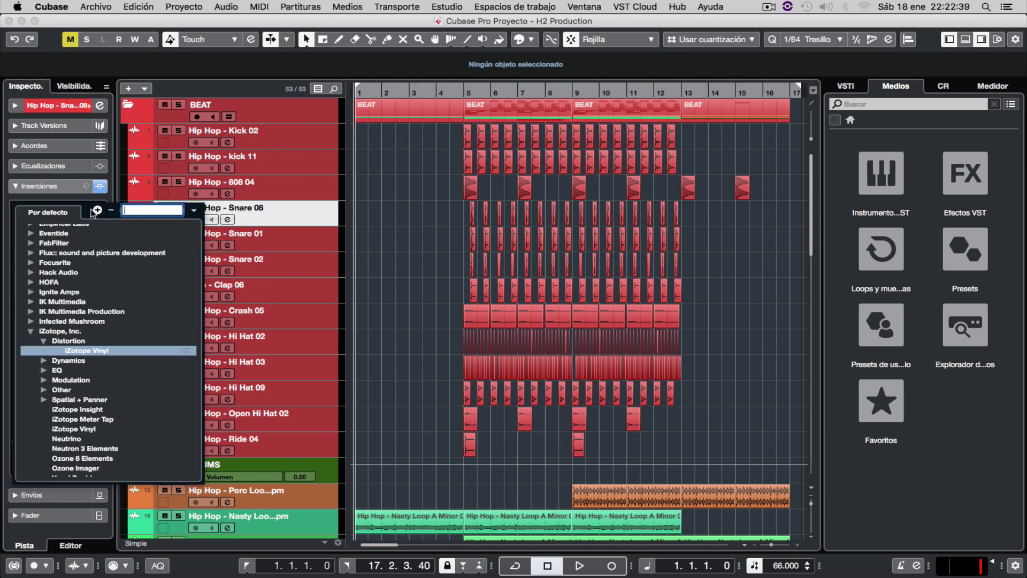
{"action": "left_click", "coordinate": [66, 194]}
{"action": "left_click", "coordinate": [68, 213]}
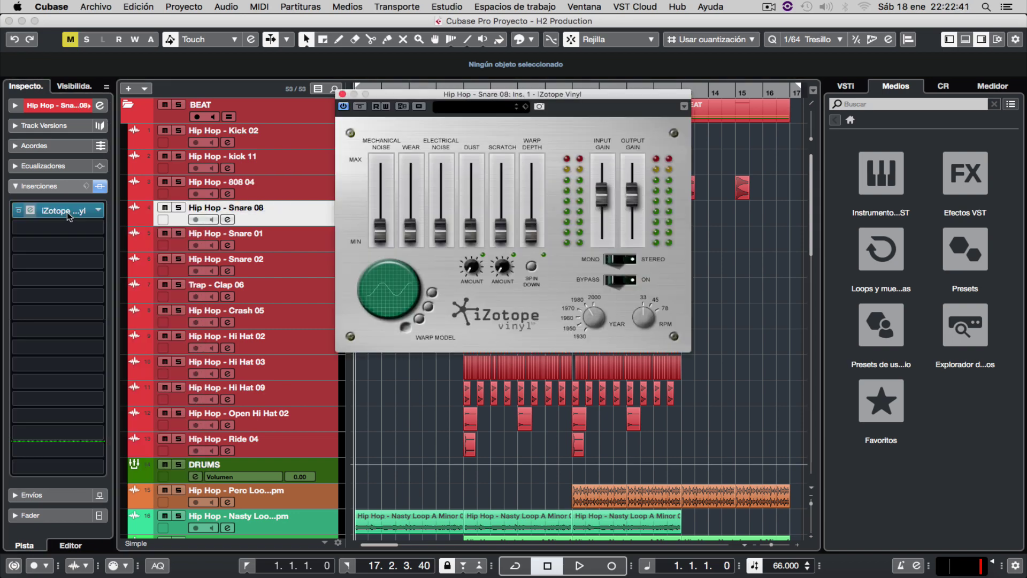
{"action": "left_click", "coordinate": [66, 212]}
Check the inserts of the remaining snares, Trap - Clap 06 and Hip Hop - Crash 05, including the crash's Crystallizer
{"action": "left_click", "coordinate": [294, 243]}
{"action": "left_click", "coordinate": [314, 267]}
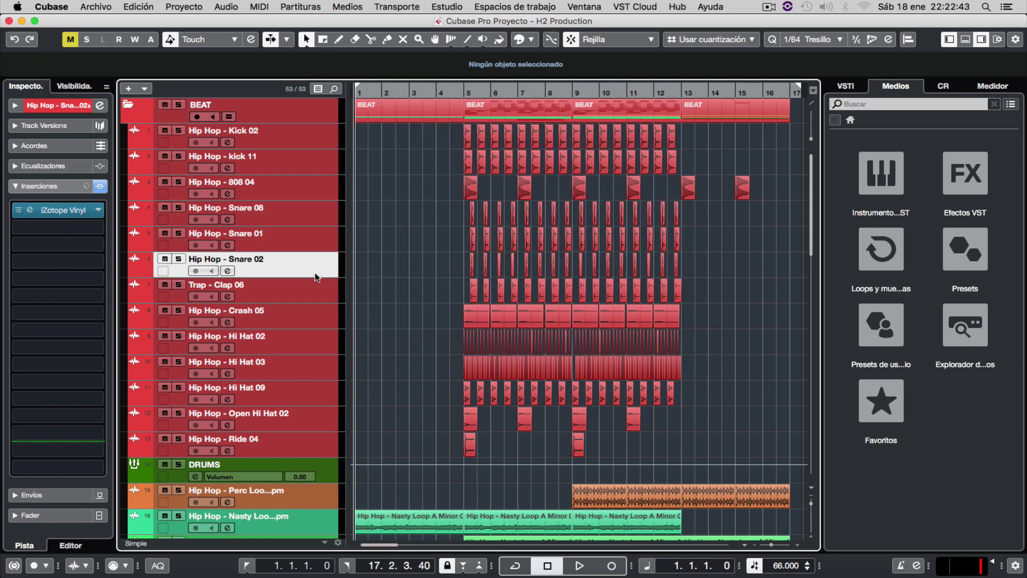
{"action": "left_click", "coordinate": [314, 293]}
{"action": "left_click", "coordinate": [316, 320]}
{"action": "left_click", "coordinate": [91, 210]}
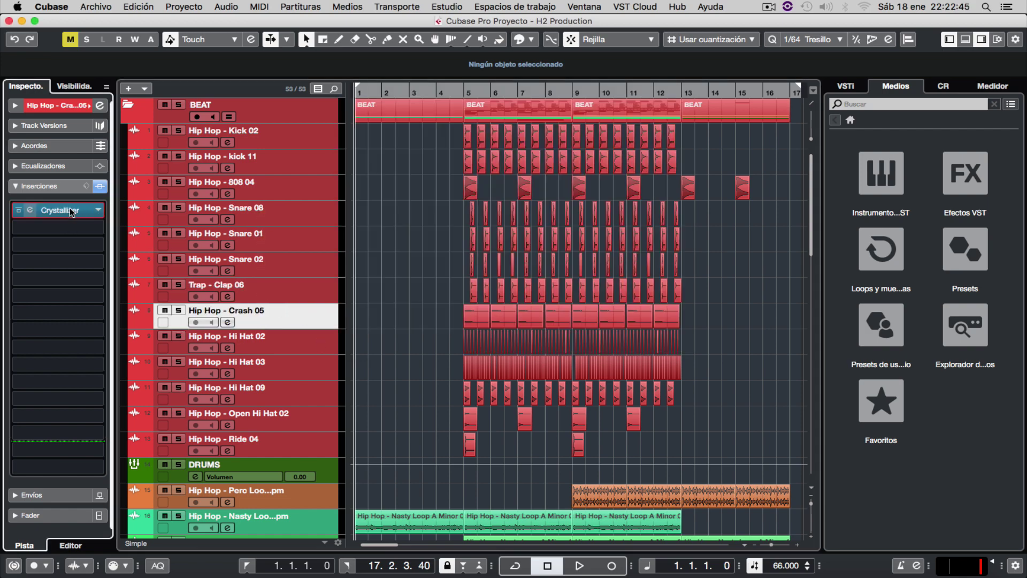
{"action": "left_click", "coordinate": [66, 211]}
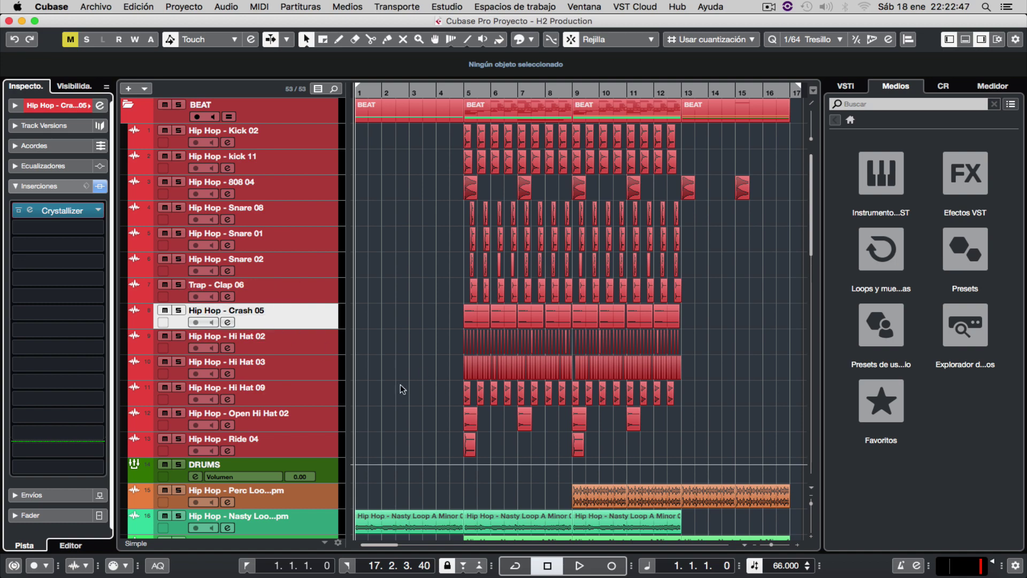
Solo the orange Hip Hop percussion loop track and play it briefly from bar 9
{"action": "scroll", "coordinate": [400, 384], "scroll_direction": "down", "scroll_amount": 2}
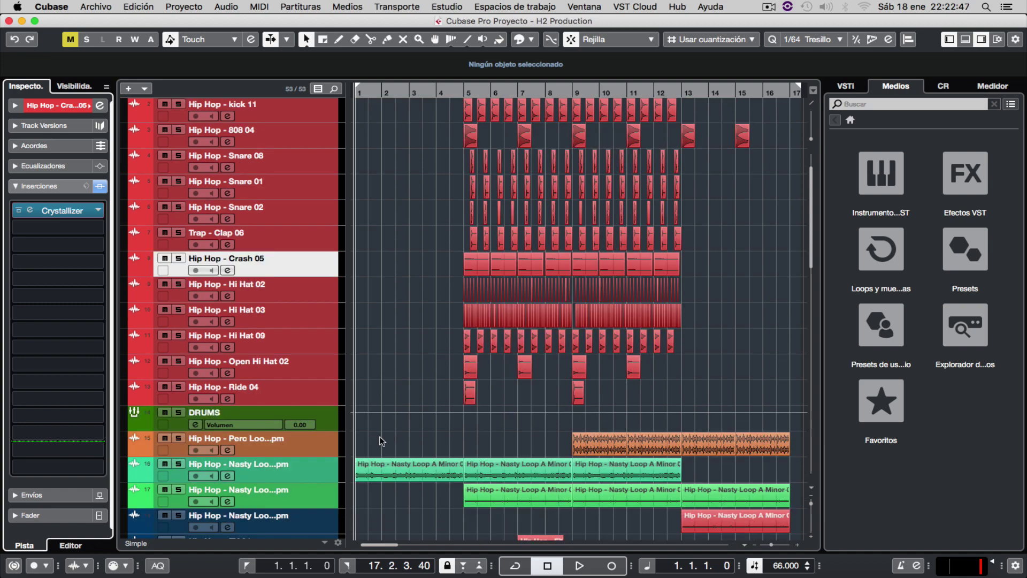
{"action": "left_click", "coordinate": [328, 442]}
{"action": "left_click", "coordinate": [178, 438]}
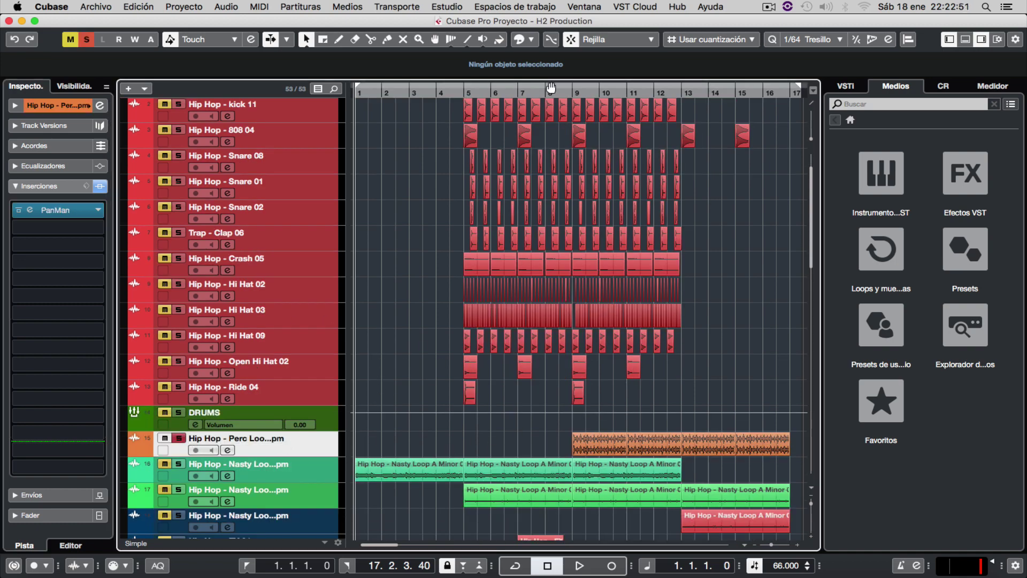
{"action": "left_click", "coordinate": [573, 92]}
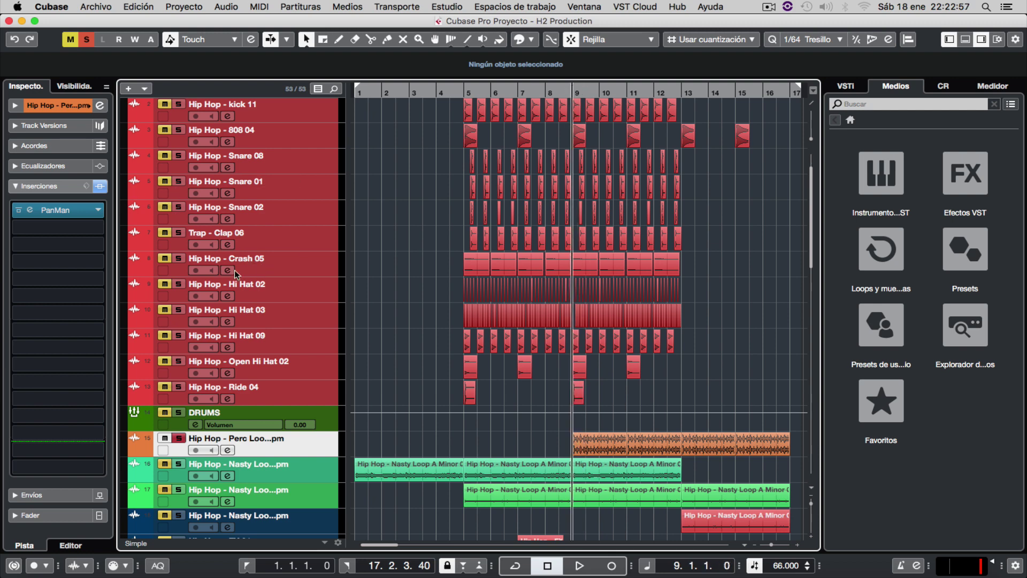
{"action": "key", "text": "space"}
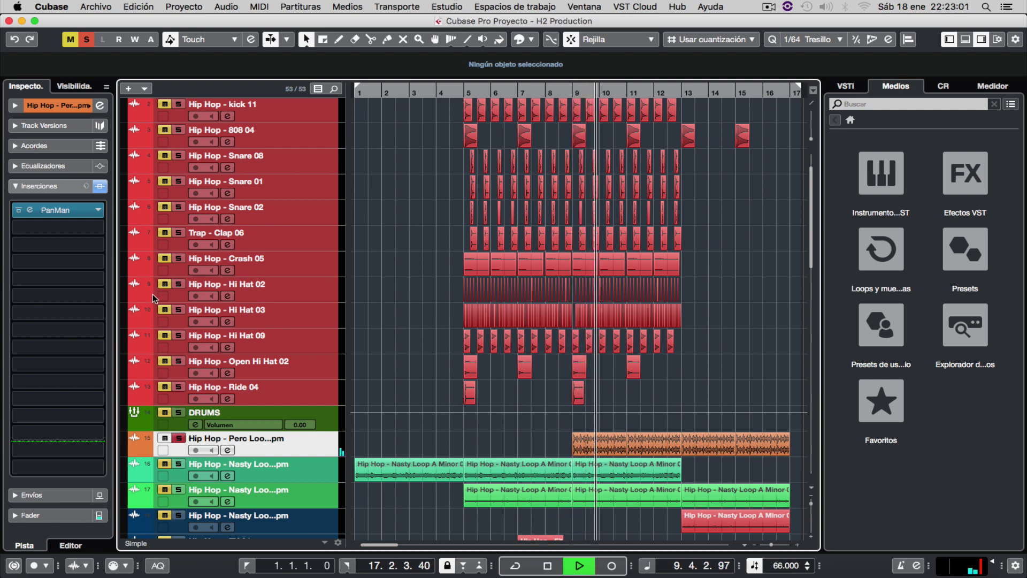
{"action": "key", "text": "space"}
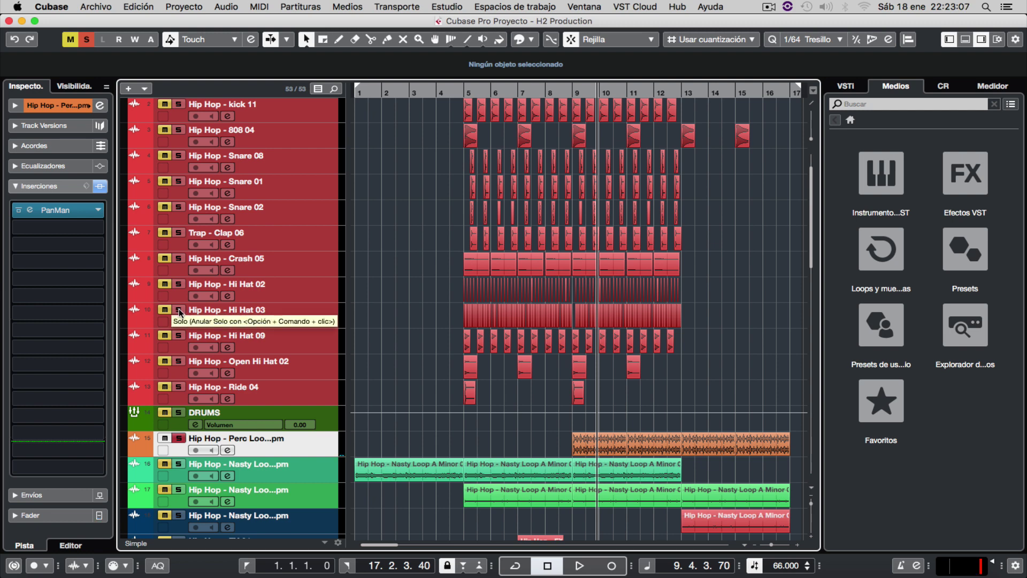
{"action": "scroll", "coordinate": [398, 368], "scroll_direction": "down", "scroll_amount": 5}
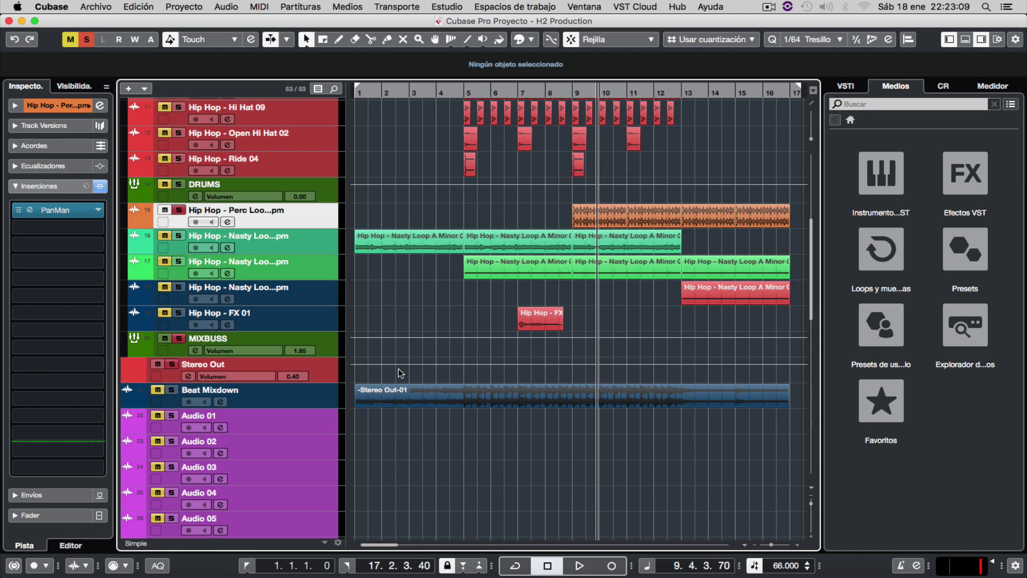
{"action": "scroll", "coordinate": [397, 371], "scroll_direction": "up", "scroll_amount": 8}
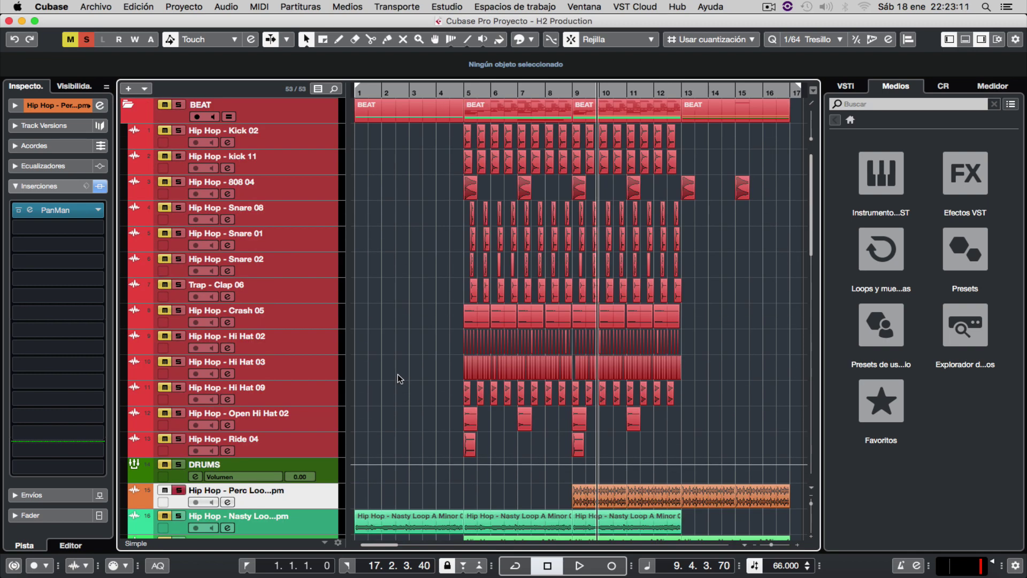
{"action": "scroll", "coordinate": [397, 374], "scroll_direction": "down", "scroll_amount": 2}
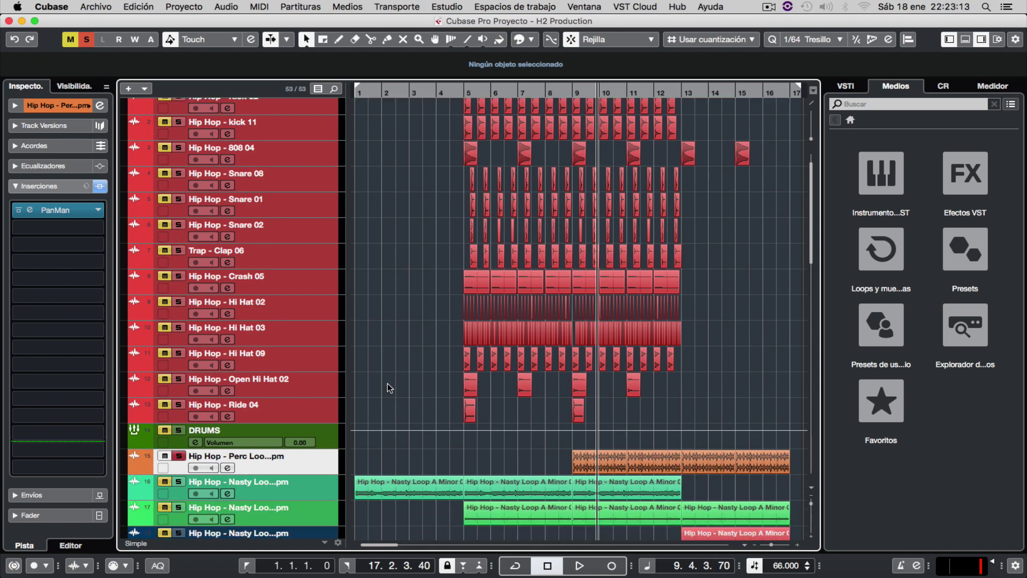
{"action": "scroll", "coordinate": [399, 377], "scroll_direction": "down", "scroll_amount": 10}
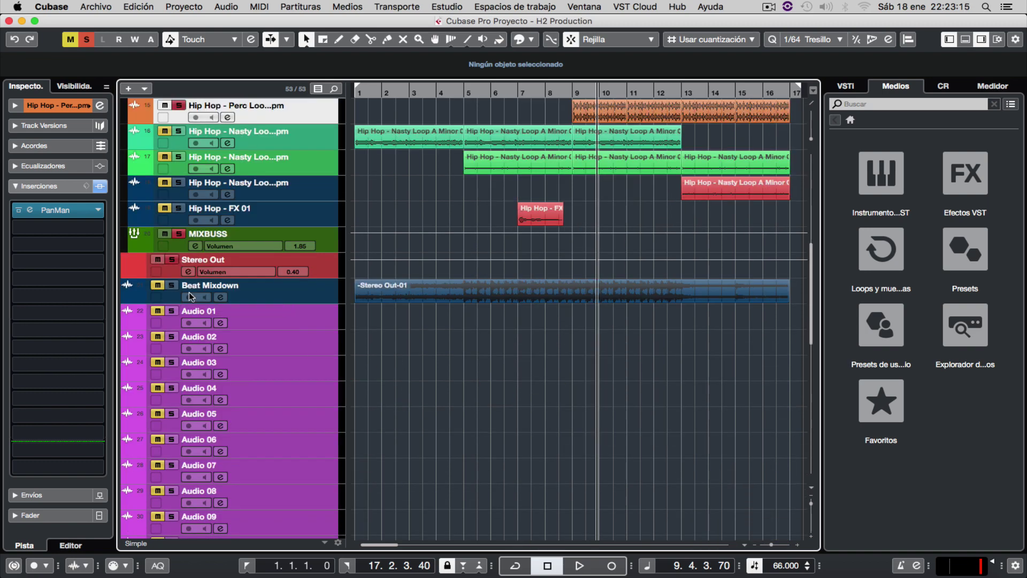
Clear the percussion loop's solo, solo the Beat Mixdown track and play it briefly from the current position
{"action": "left_click", "coordinate": [172, 287]}
{"action": "left_click", "coordinate": [86, 41]}
{"action": "left_click", "coordinate": [172, 285]}
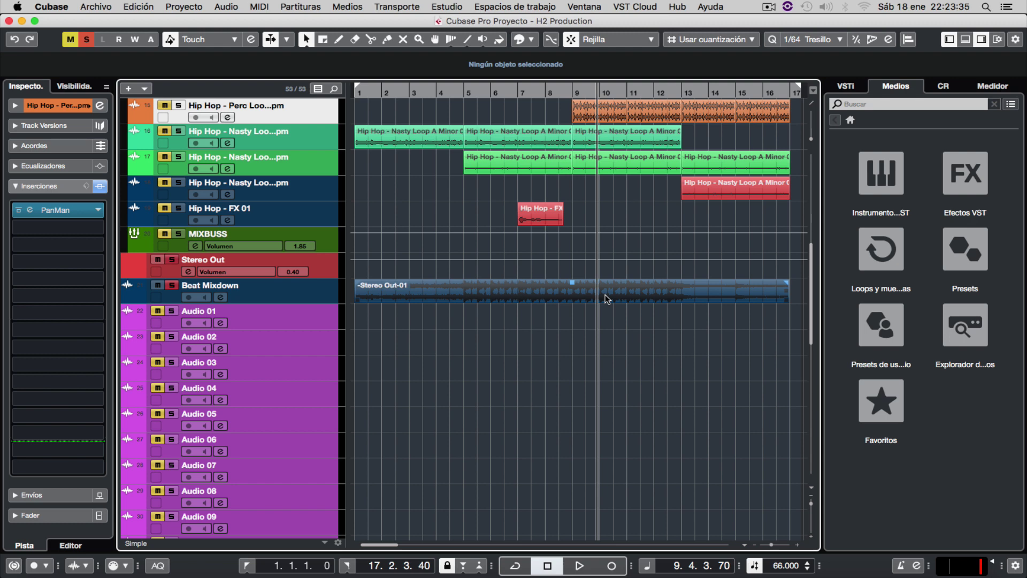
{"action": "key", "text": "space"}
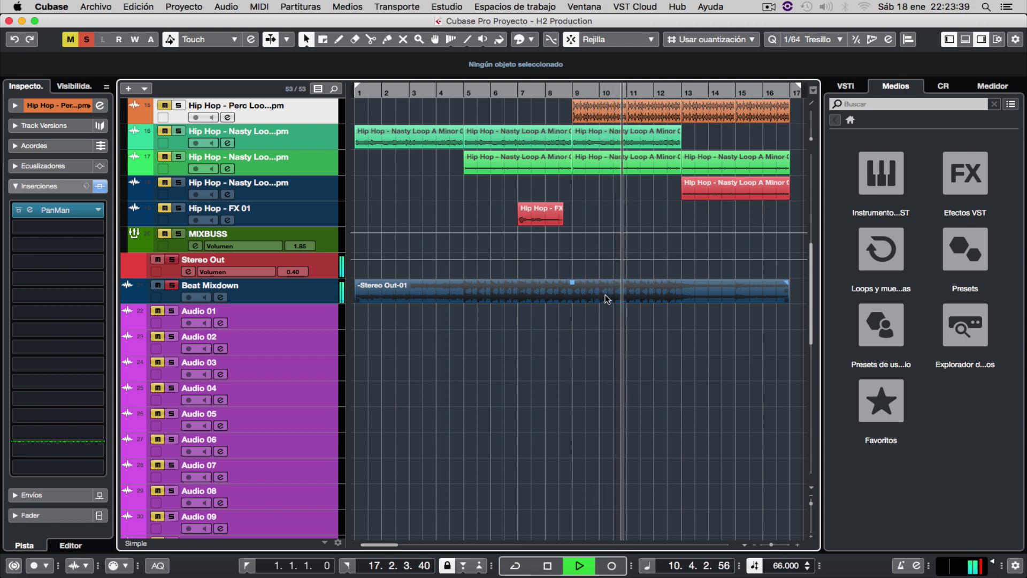
{"action": "key", "text": "space"}
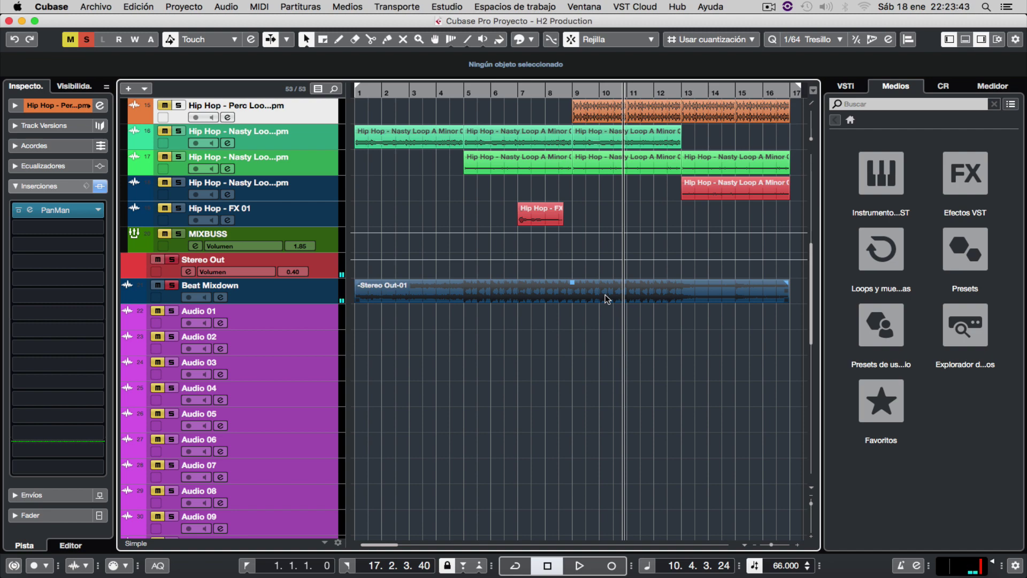
Select the Beat Mixdown track and look over the track list from the BEAT folder down to Audio 30
{"action": "scroll", "coordinate": [600, 294], "scroll_direction": "up", "scroll_amount": 10}
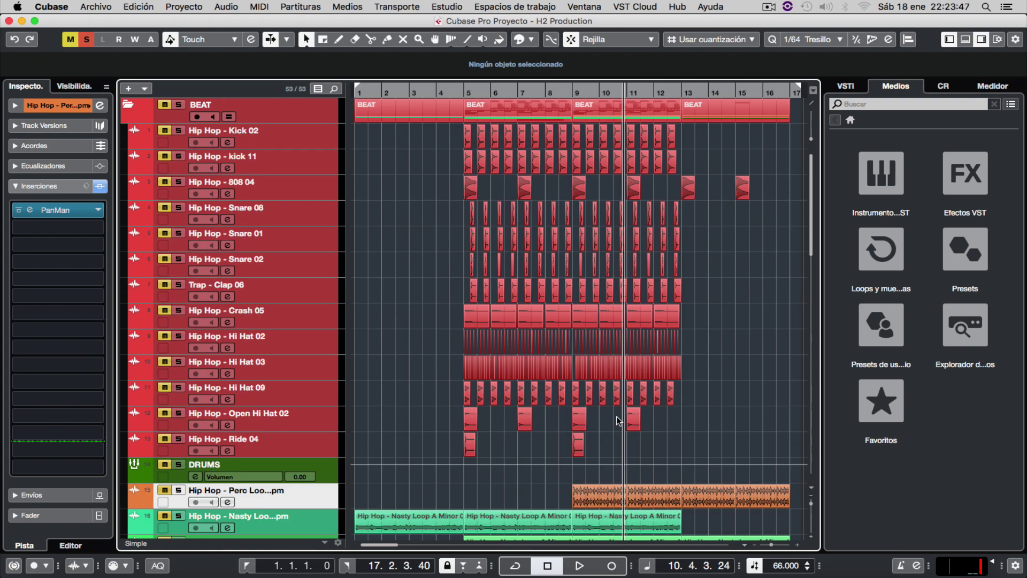
{"action": "scroll", "coordinate": [616, 413], "scroll_direction": "down", "scroll_amount": 1}
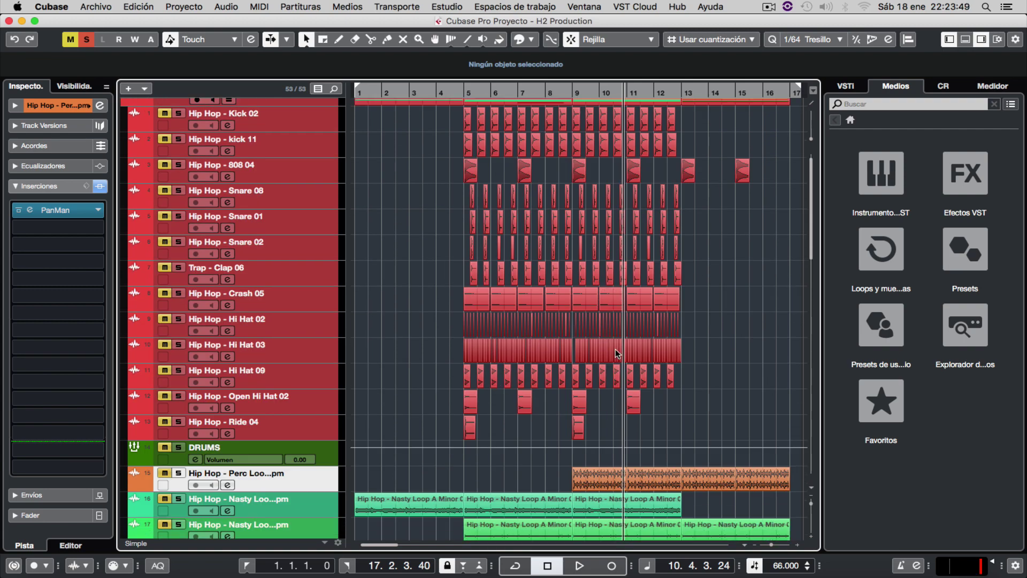
{"action": "scroll", "coordinate": [600, 326], "scroll_direction": "up", "scroll_amount": 1}
{"action": "scroll", "coordinate": [600, 326], "scroll_direction": "down", "scroll_amount": 4}
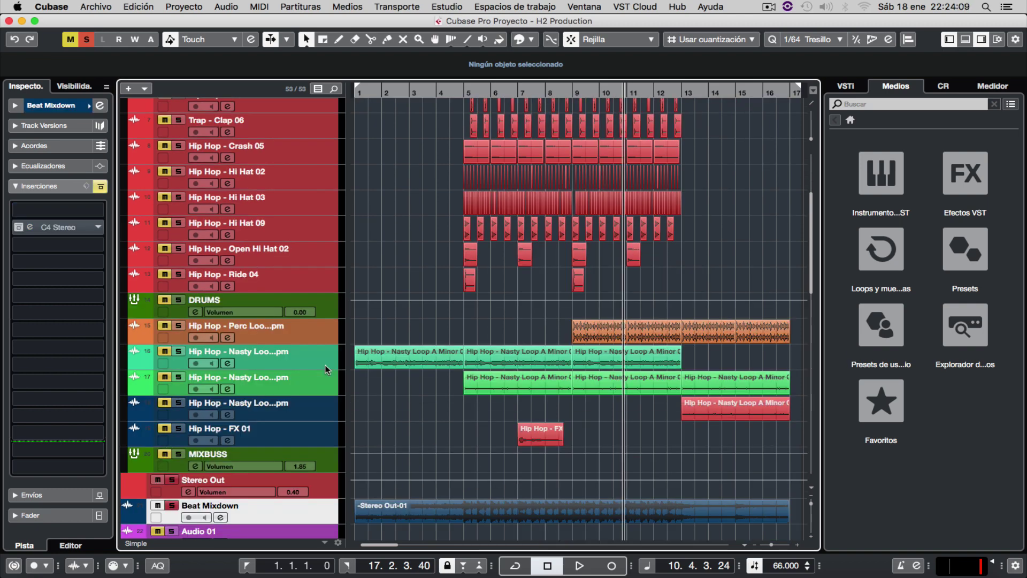
{"action": "scroll", "coordinate": [328, 370], "scroll_direction": "down", "scroll_amount": 5}
{"action": "left_click", "coordinate": [325, 369]}
{"action": "left_click", "coordinate": [324, 362]}
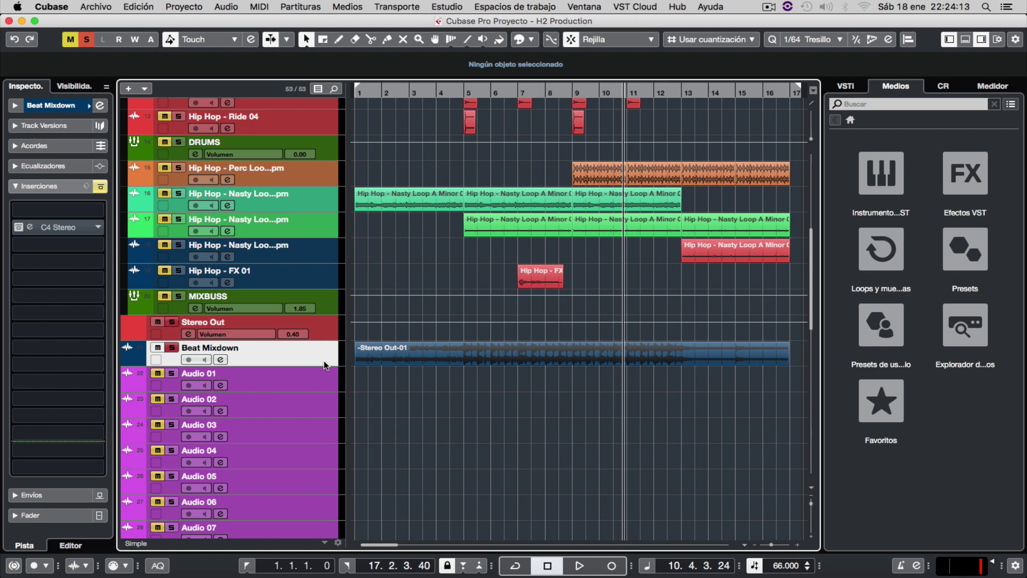
{"action": "scroll", "coordinate": [323, 361], "scroll_direction": "down", "scroll_amount": 15}
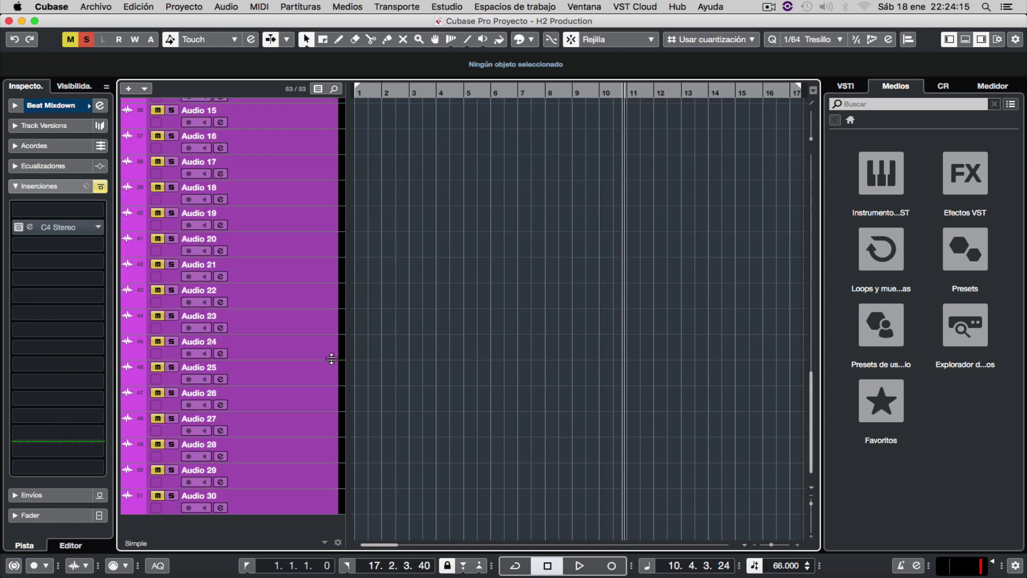
{"action": "scroll", "coordinate": [331, 359], "scroll_direction": "up", "scroll_amount": 14}
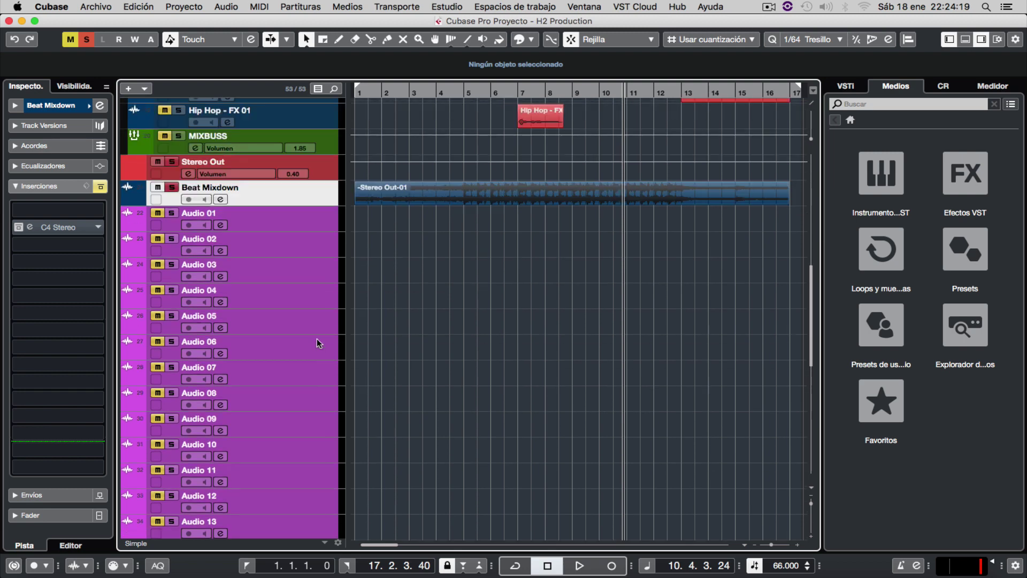
{"action": "scroll", "coordinate": [317, 337], "scroll_direction": "up", "scroll_amount": 1}
{"action": "scroll", "coordinate": [322, 333], "scroll_direction": "up", "scroll_amount": 4}
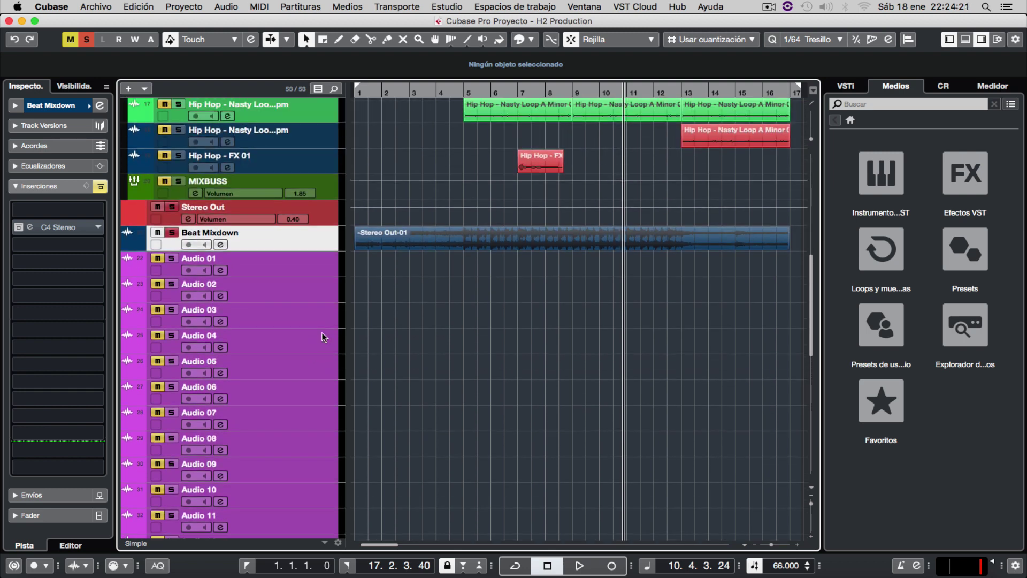
{"action": "scroll", "coordinate": [326, 328], "scroll_direction": "up", "scroll_amount": 8}
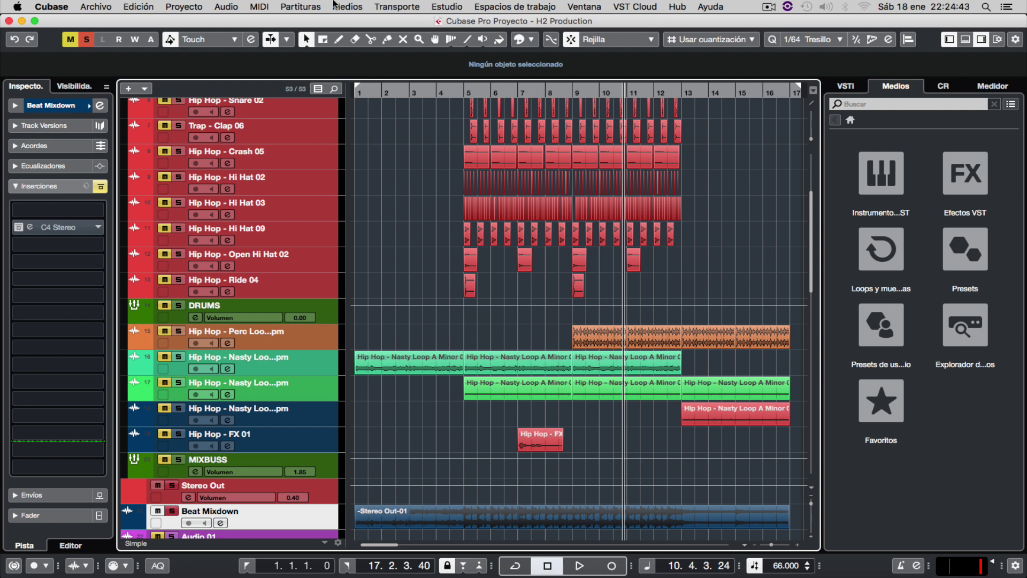
Review how the drum, percussion and loop tracks in the BEAT folder are arranged above the Beat Mixdown and Audio tracks
{"action": "scroll", "coordinate": [447, 182], "scroll_direction": "up", "scroll_amount": 1}
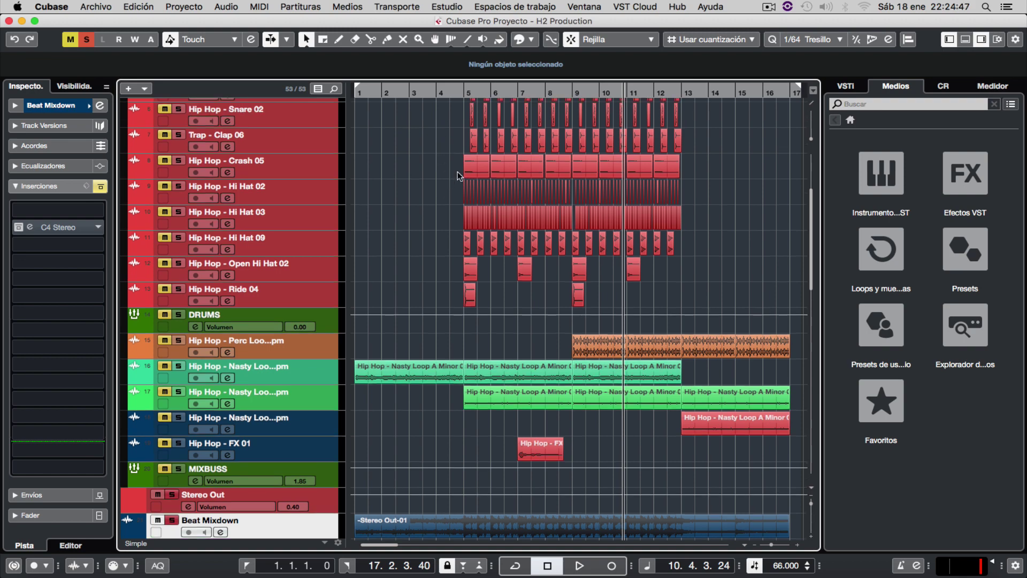
{"action": "scroll", "coordinate": [458, 173], "scroll_direction": "down", "scroll_amount": 9}
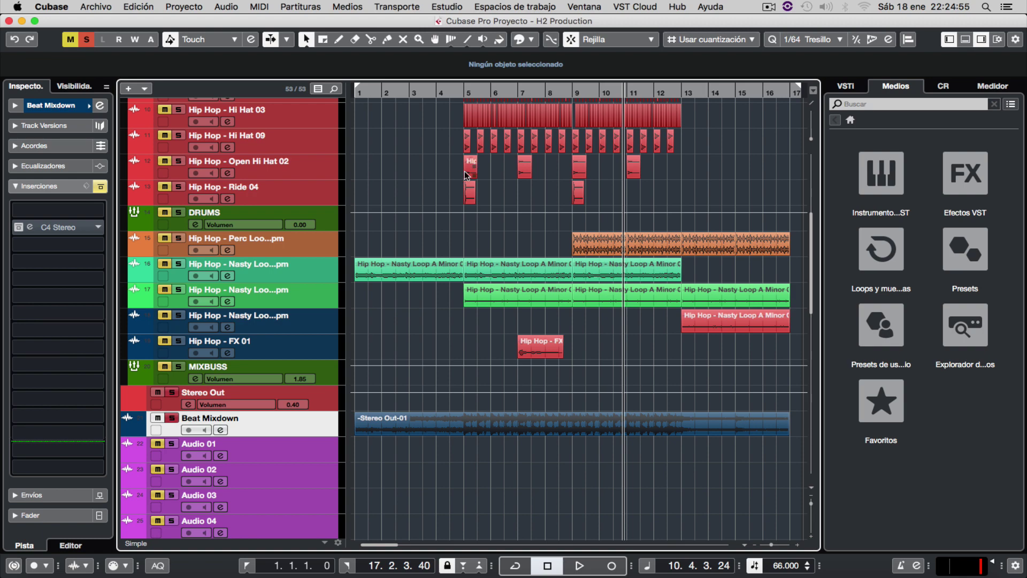
{"action": "scroll", "coordinate": [470, 183], "scroll_direction": "up", "scroll_amount": 10}
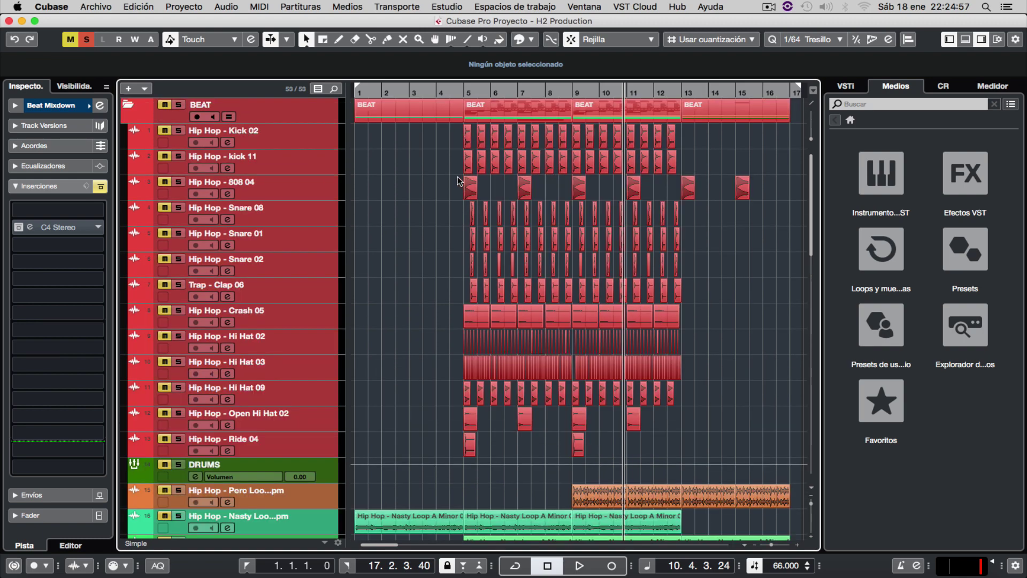
{"action": "scroll", "coordinate": [464, 287], "scroll_direction": "down", "scroll_amount": 4}
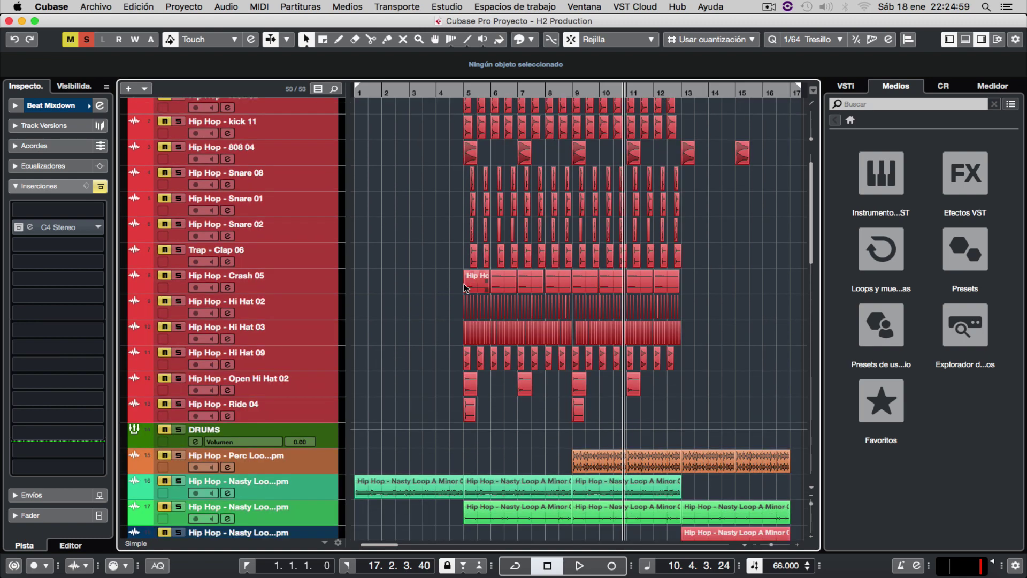
{"action": "scroll", "coordinate": [395, 320], "scroll_direction": "down", "scroll_amount": 10}
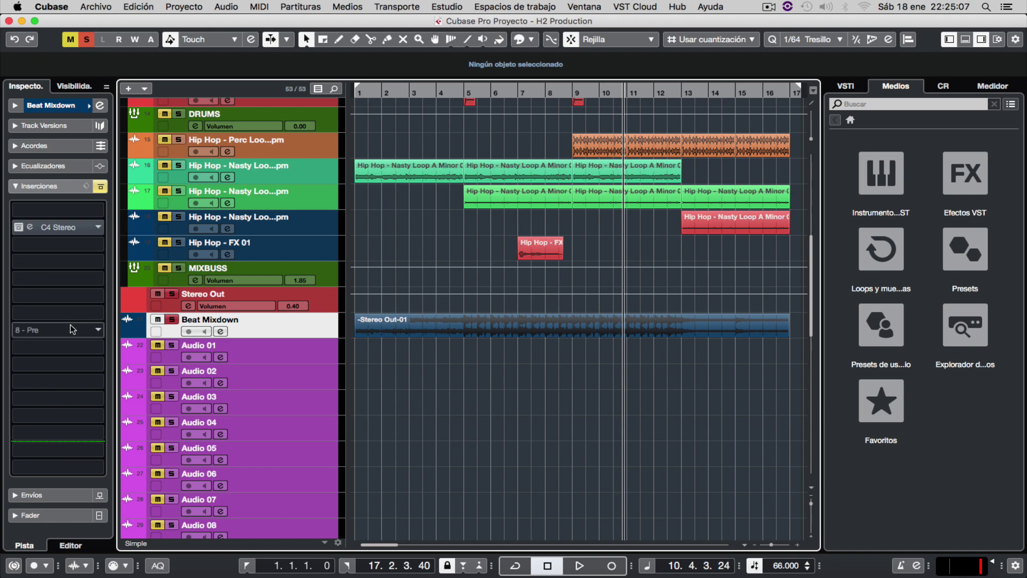
{"action": "scroll", "coordinate": [213, 454], "scroll_direction": "down", "scroll_amount": 16}
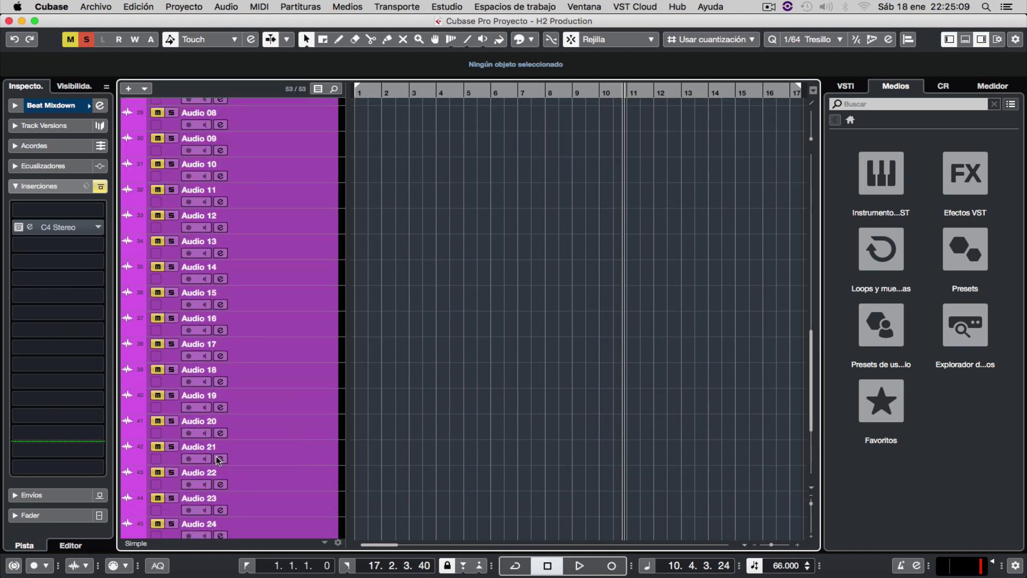
{"action": "scroll", "coordinate": [219, 449], "scroll_direction": "up", "scroll_amount": 20}
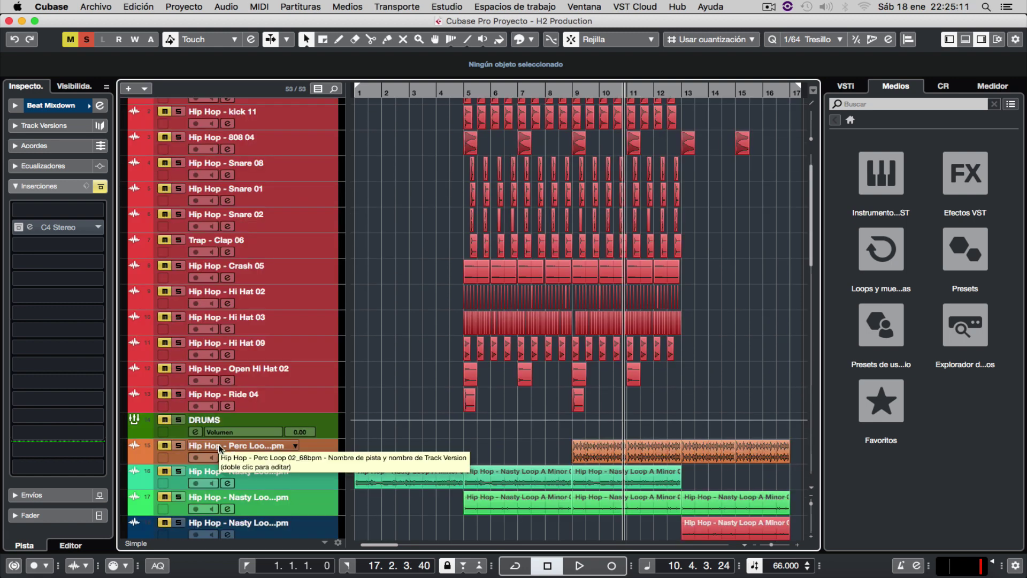
{"action": "scroll", "coordinate": [219, 447], "scroll_direction": "down", "scroll_amount": 3}
{"action": "scroll", "coordinate": [220, 444], "scroll_direction": "down", "scroll_amount": 3}
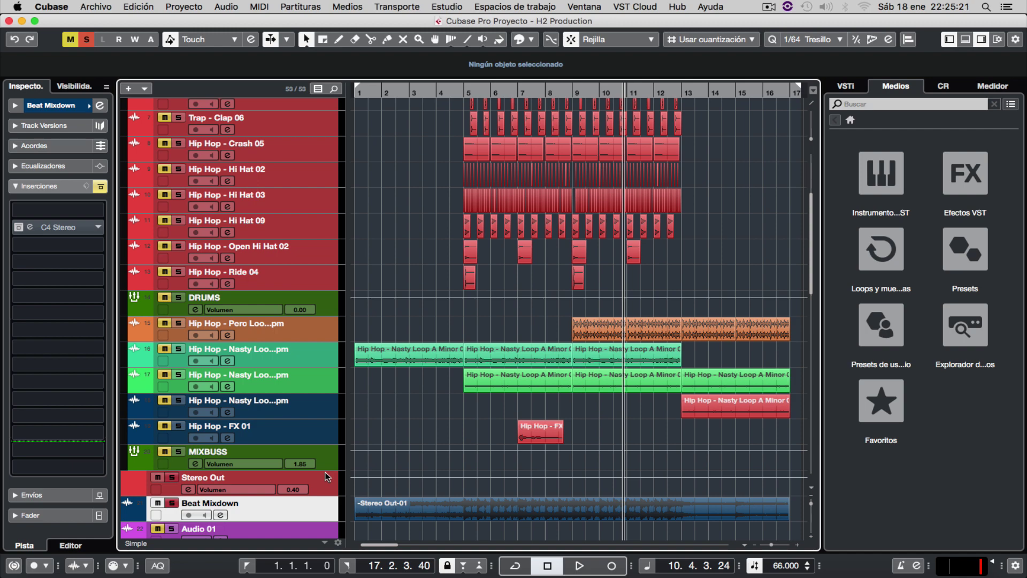
{"action": "scroll", "coordinate": [326, 472], "scroll_direction": "up", "scroll_amount": 5}
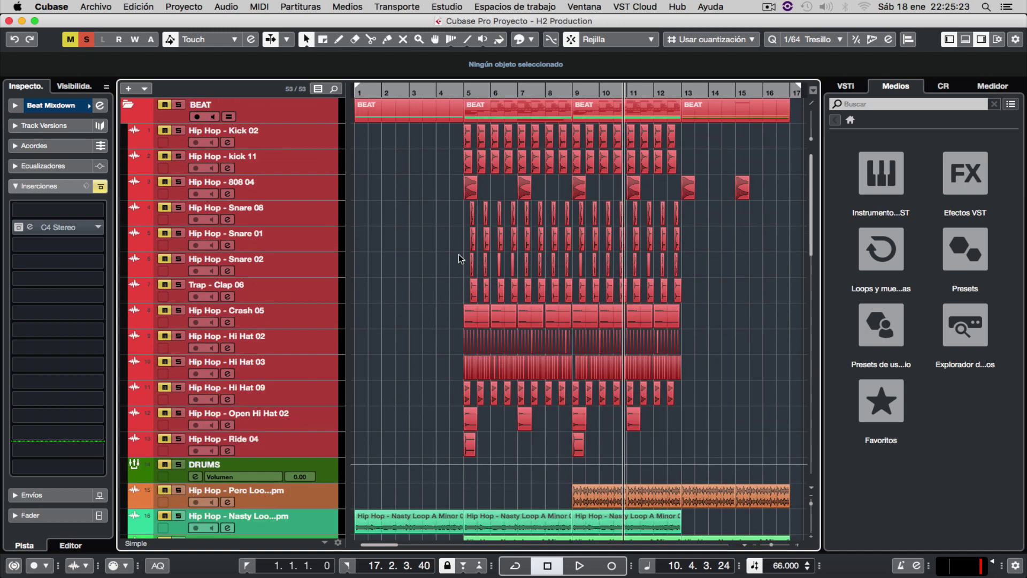
{"action": "scroll", "coordinate": [470, 261], "scroll_direction": "down", "scroll_amount": 2}
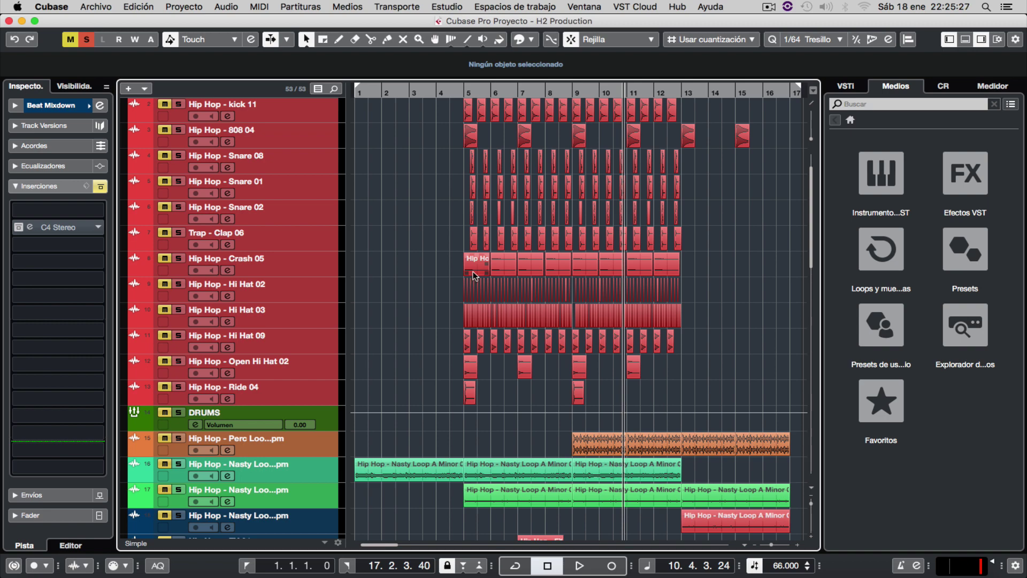
{"action": "scroll", "coordinate": [459, 287], "scroll_direction": "up", "scroll_amount": 2}
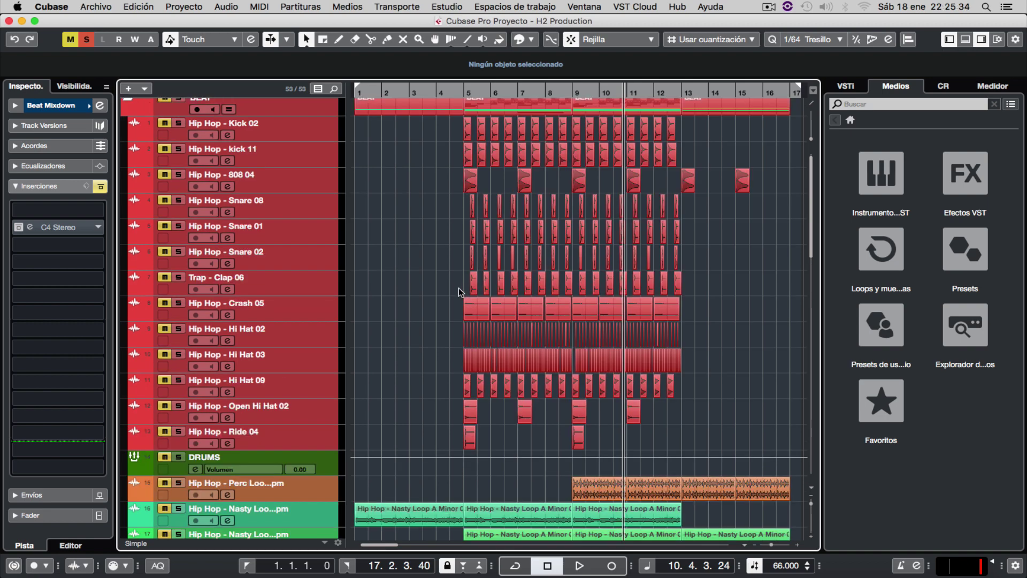
{"action": "scroll", "coordinate": [458, 287], "scroll_direction": "down", "scroll_amount": 1}
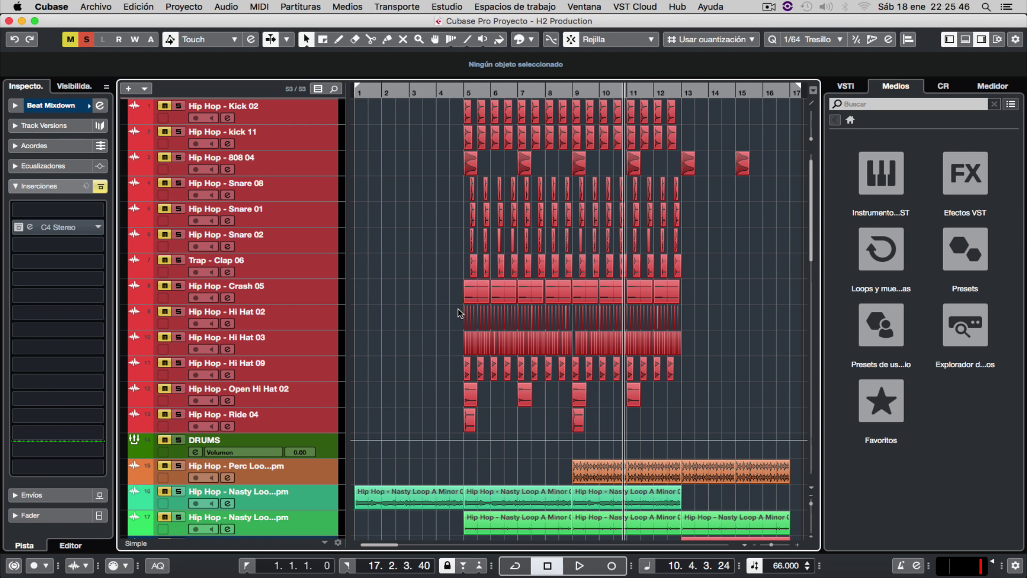
{"action": "key", "text": "super+z"}
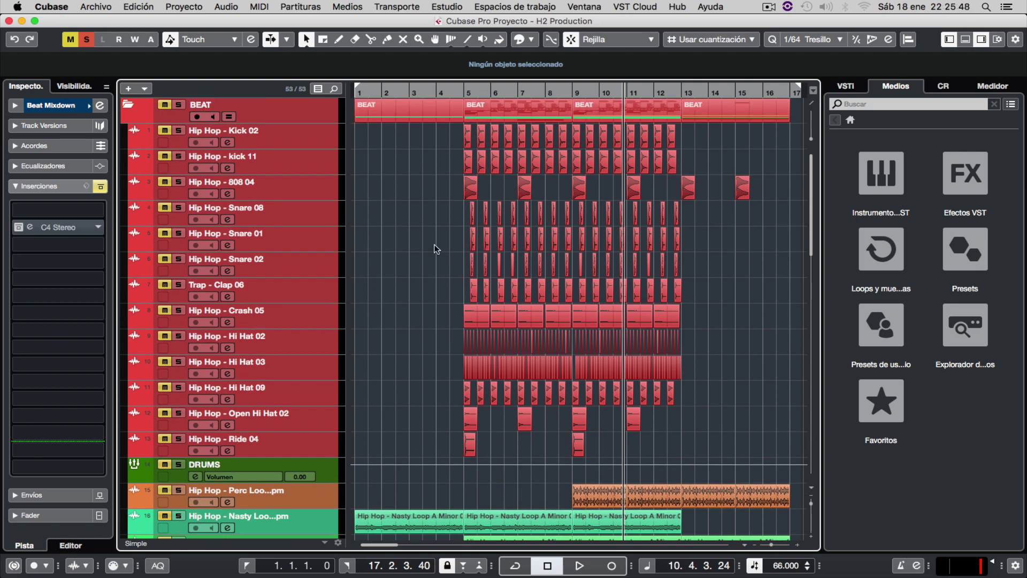
Check which inserts are loaded on Hip Hop - kick 11, 808 04, Snare 01, Trap - Clap 06 and Hip Hop - Hi Hat 03
{"action": "scroll", "coordinate": [436, 249], "scroll_direction": "down", "scroll_amount": 2}
{"action": "scroll", "coordinate": [433, 247], "scroll_direction": "up", "scroll_amount": 1}
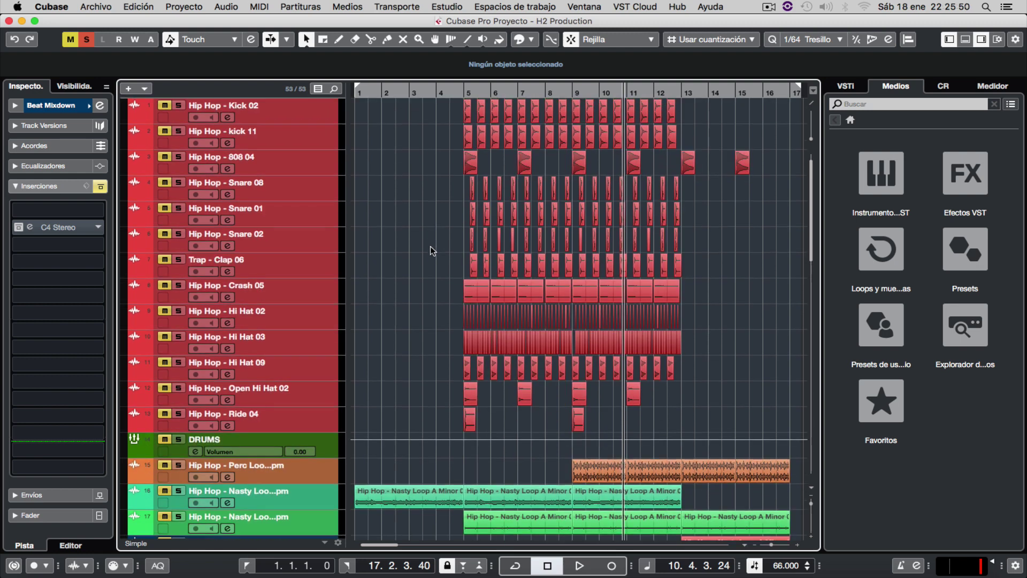
{"action": "left_click", "coordinate": [320, 145]}
{"action": "left_click", "coordinate": [320, 171]}
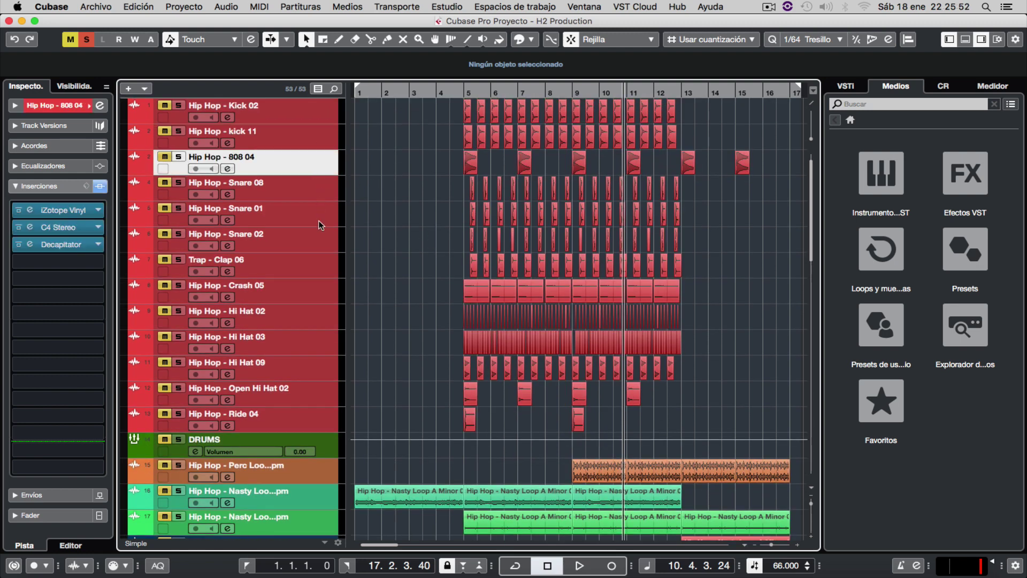
{"action": "left_click", "coordinate": [321, 225]}
{"action": "left_click", "coordinate": [316, 274]}
{"action": "left_click", "coordinate": [309, 342]}
{"action": "scroll", "coordinate": [382, 402], "scroll_direction": "down", "scroll_amount": 1}
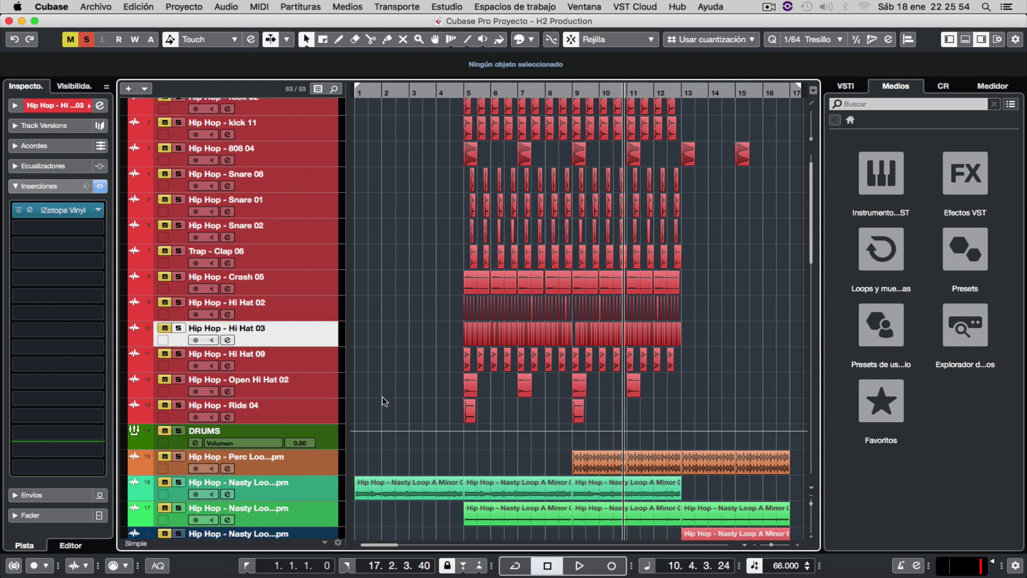
{"action": "scroll", "coordinate": [390, 396], "scroll_direction": "down", "scroll_amount": 1}
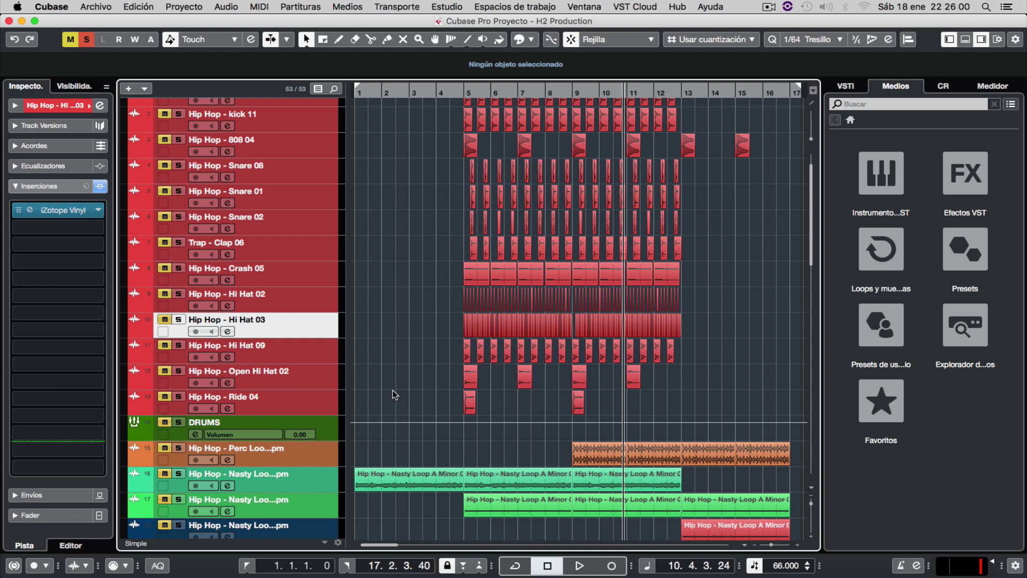
Examine the iZotope Vinyl insert on Hip Hop - Hi Hat 03
{"action": "left_click", "coordinate": [44, 209]}
{"action": "double_click", "coordinate": [45, 208]}
{"action": "double_click", "coordinate": [62, 211]}
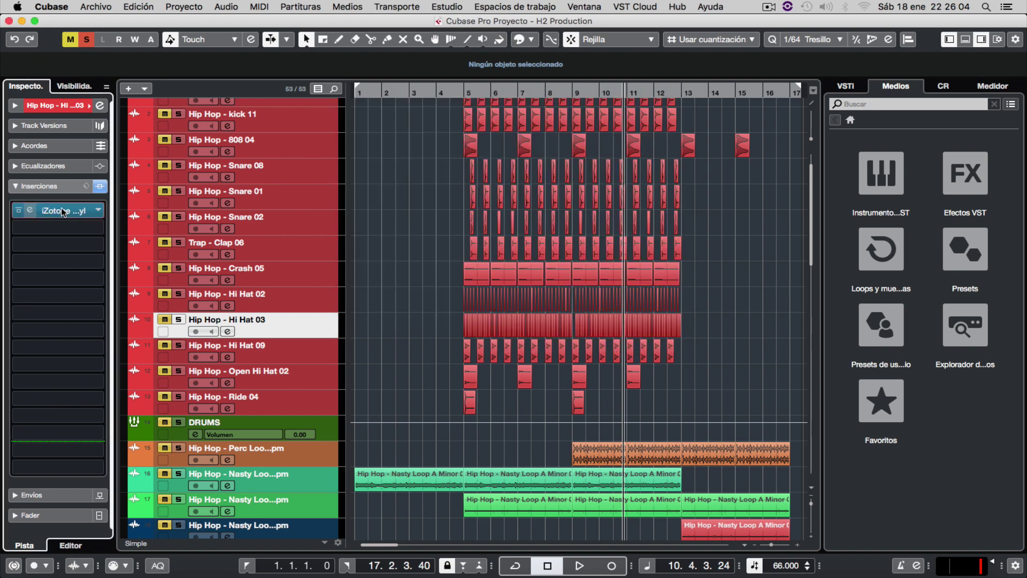
Select Hip Hop - 808 04 and examine its Decapitator insert again
{"action": "left_click", "coordinate": [318, 153]}
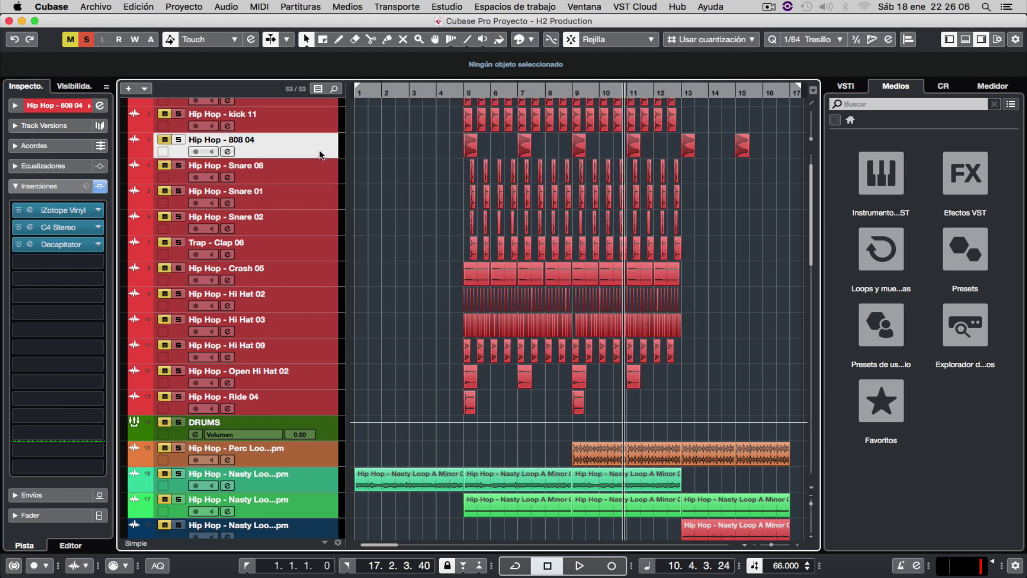
{"action": "double_click", "coordinate": [56, 244]}
{"action": "double_click", "coordinate": [56, 244]}
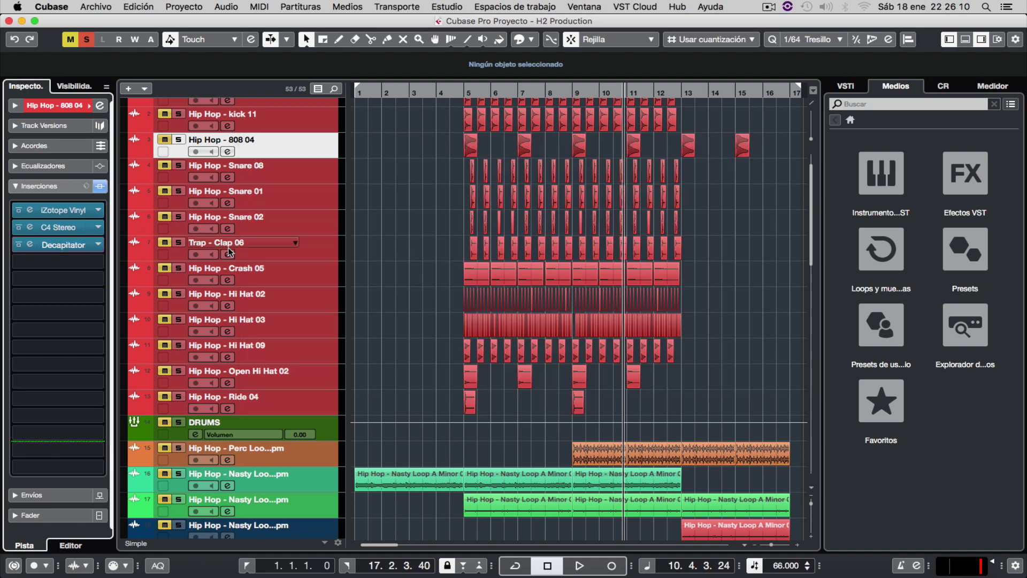
Select the orange Hip Hop percussion loop track and examine its PanMan insert
{"action": "left_click", "coordinate": [321, 452]}
{"action": "double_click", "coordinate": [59, 208]}
{"action": "left_click", "coordinate": [58, 207]}
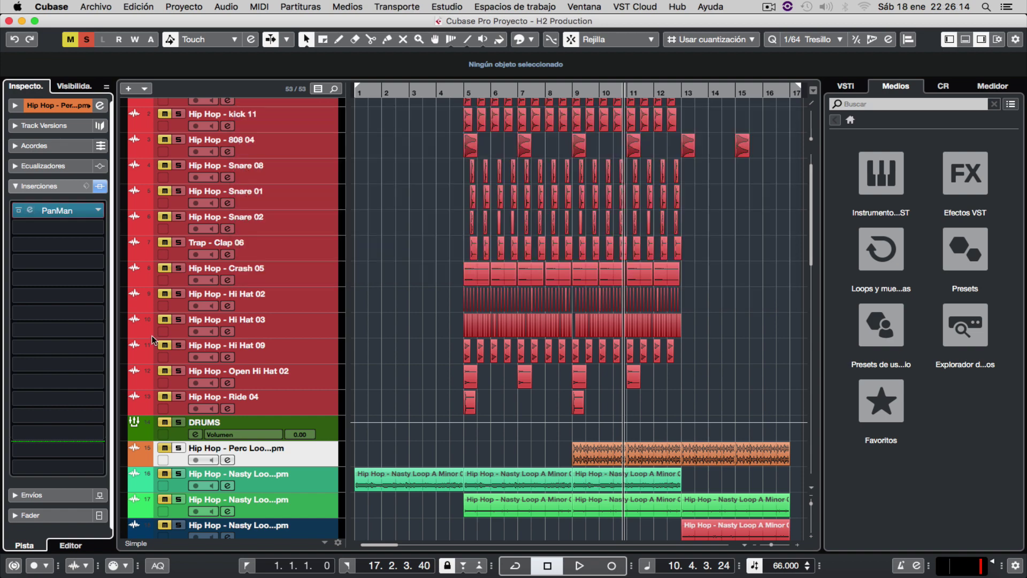